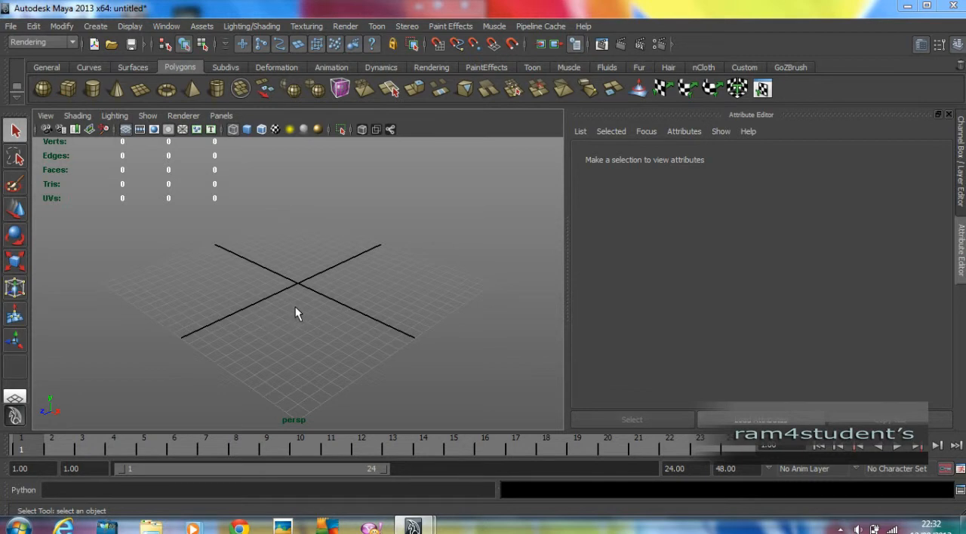
# Switch back and forth between the four-view layout and the single perspective view, finishing in the perspective view
pyautogui.press('space')
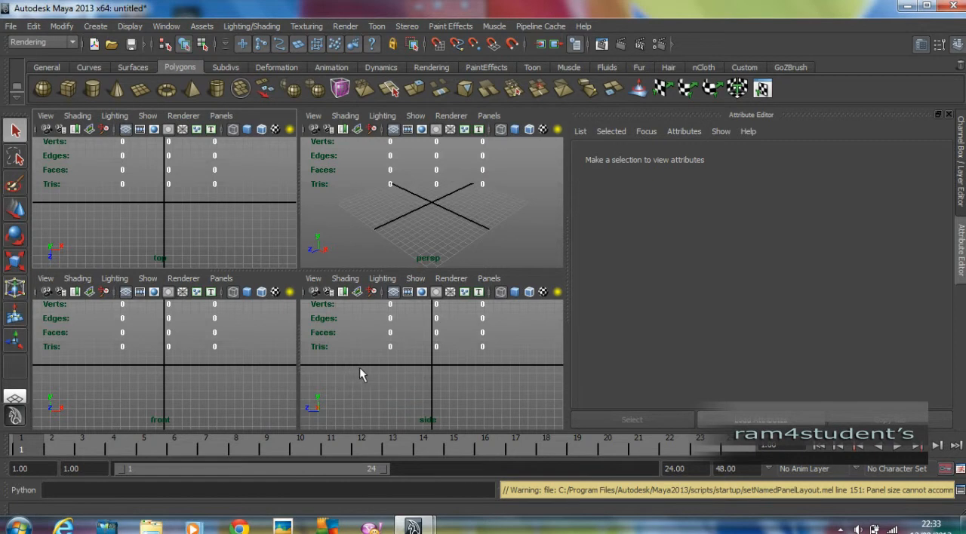
pyautogui.press('space')
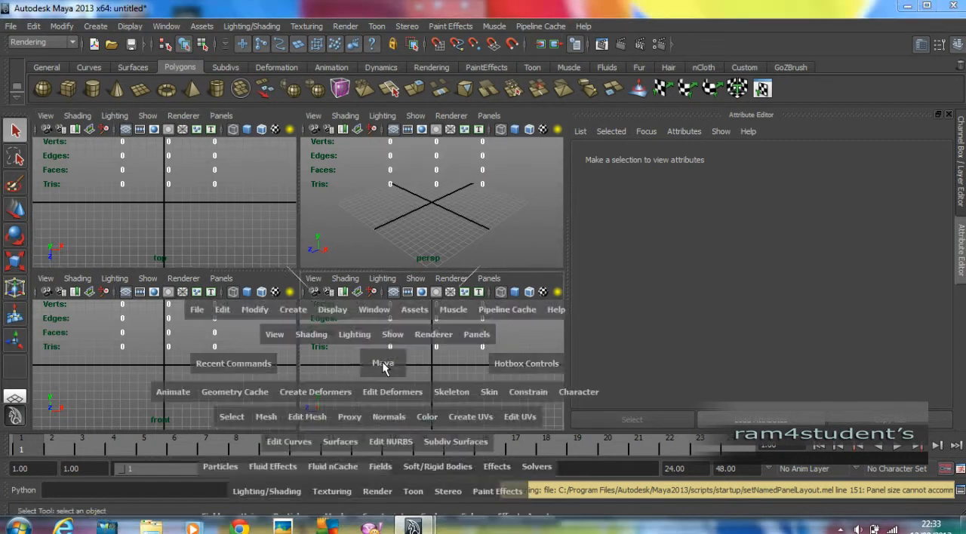
pyautogui.press('space')
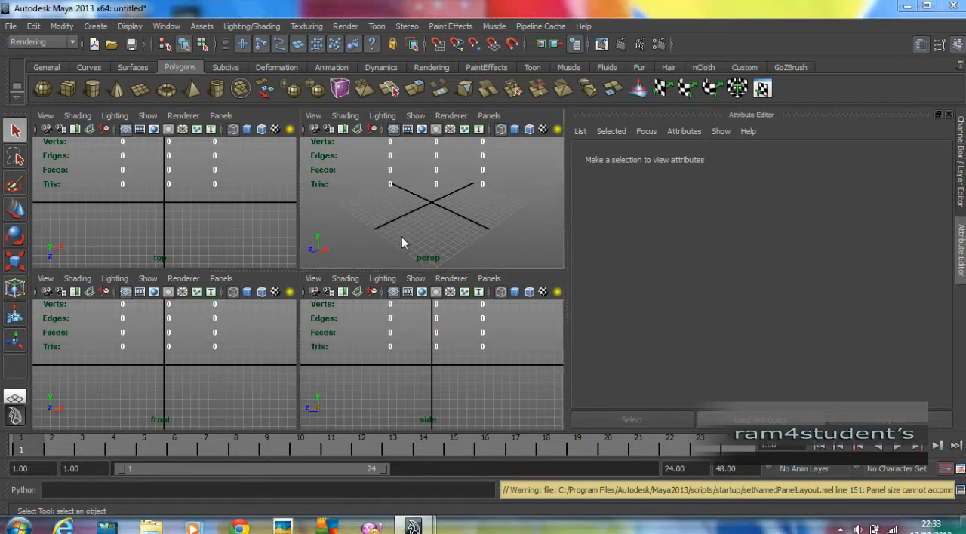
pyautogui.press('space')
pyautogui.press('space')
pyautogui.press('space')
pyautogui.press('space')
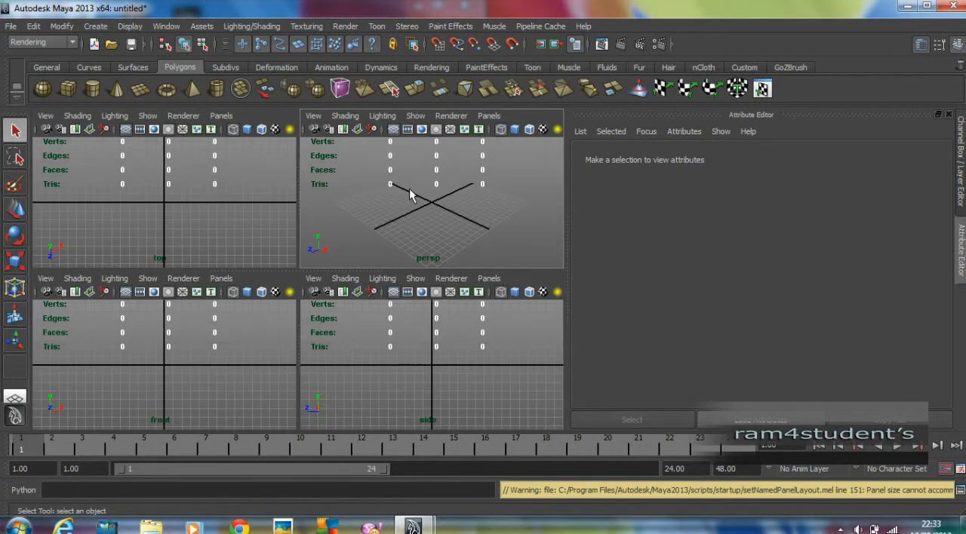
pyautogui.press('space')
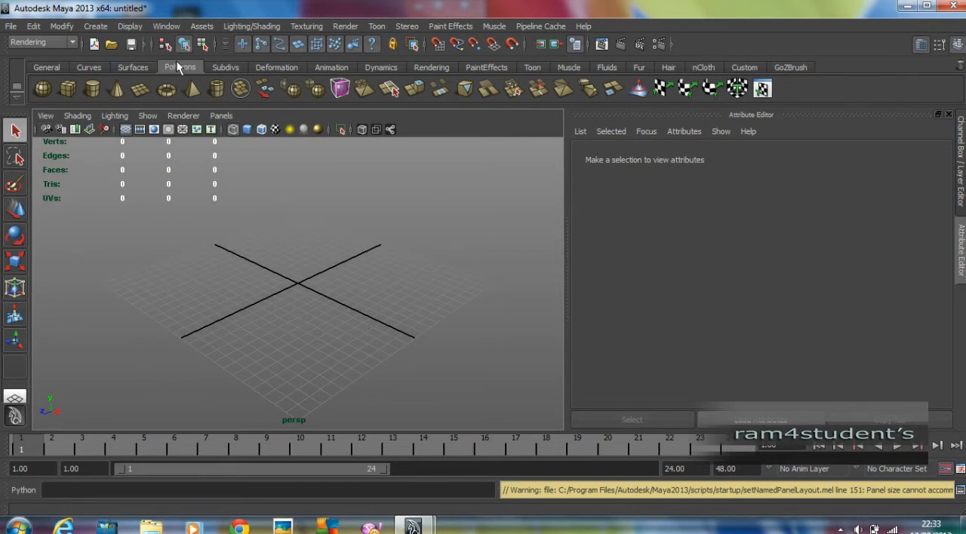
# Create a polygon cube near the grid's centre, positioned at about X 0.62, Y 2.56, Z 0.33
pyautogui.click(69, 87)
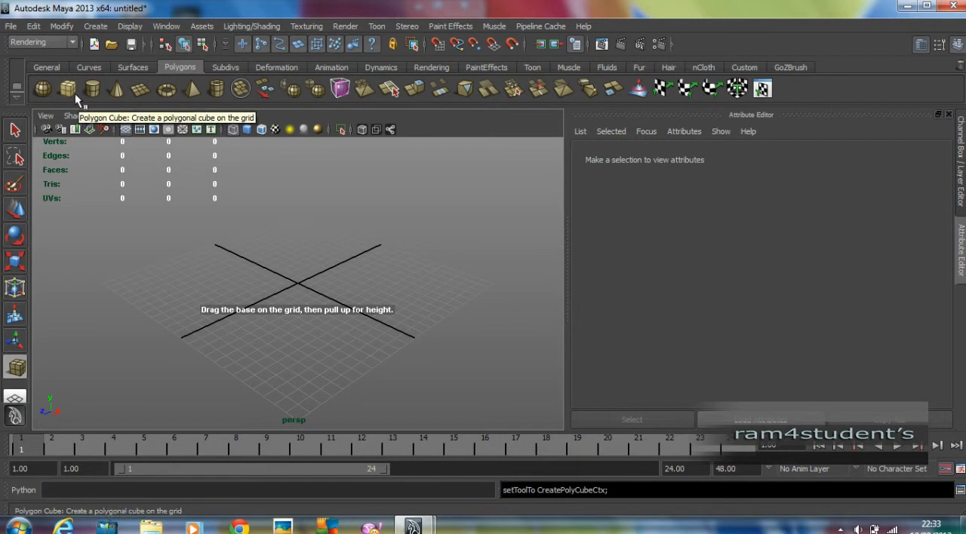
pyautogui.moveTo(309, 280); pyautogui.dragTo(304, 219)
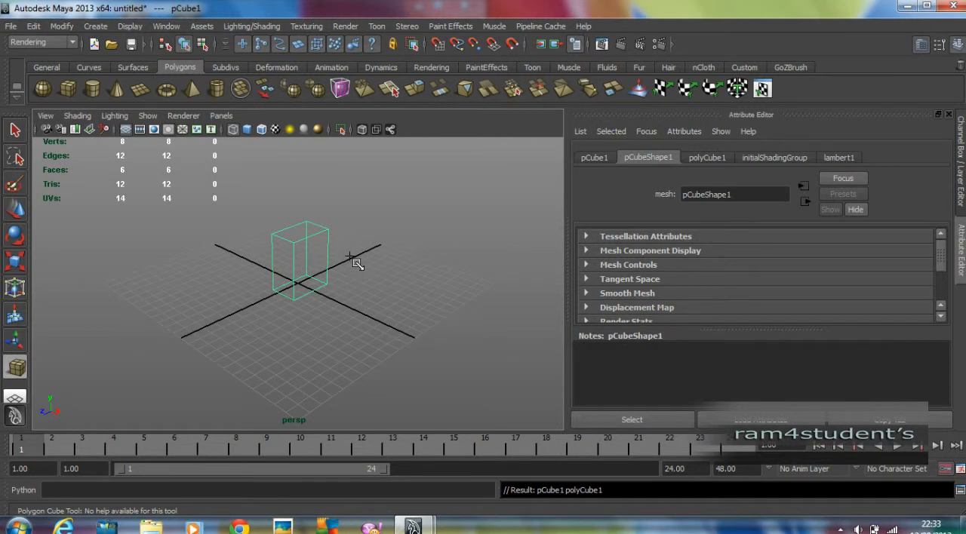
# Toggle the perspective view between wireframe and smooth shaded display, leaving the cube shaded
pyautogui.press('5')
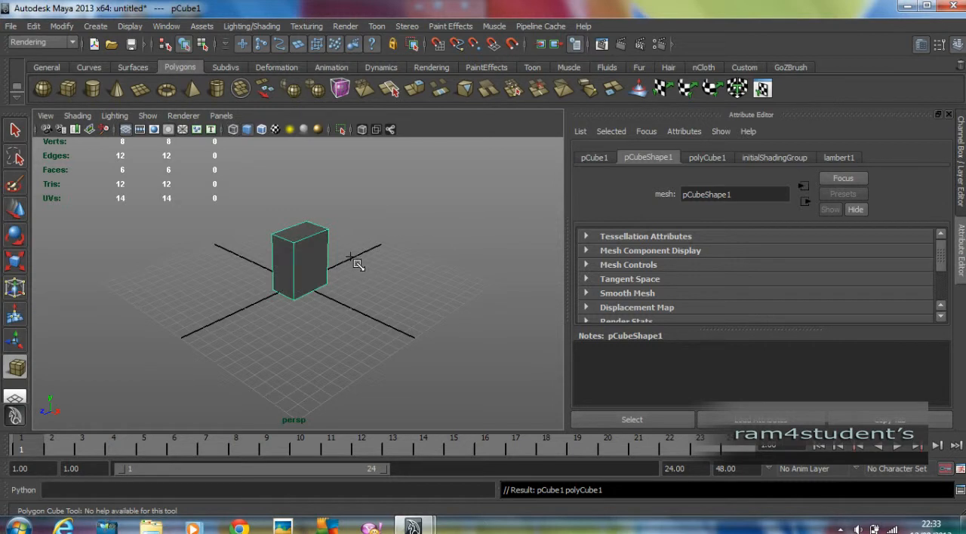
pyautogui.press('4')
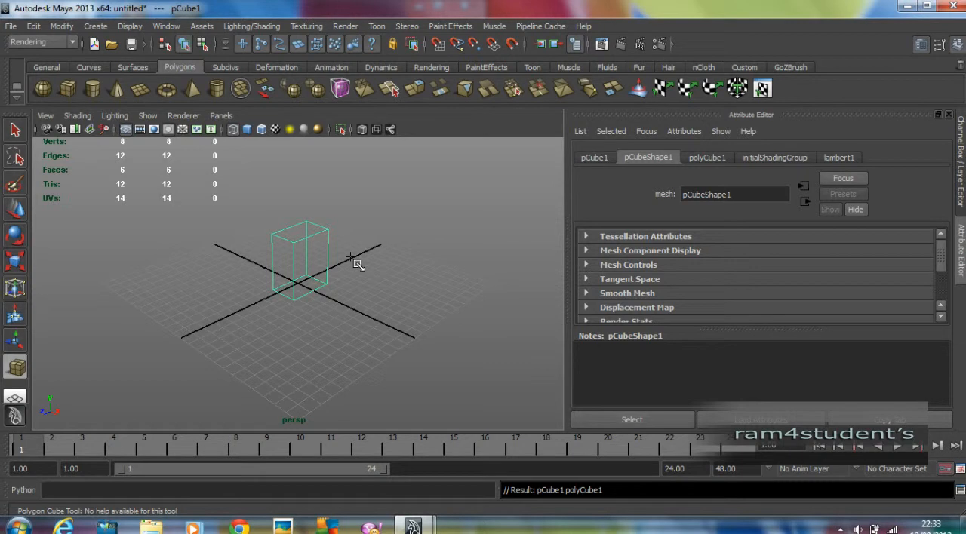
pyautogui.press('5')
pyautogui.press('4')
pyautogui.press('5')
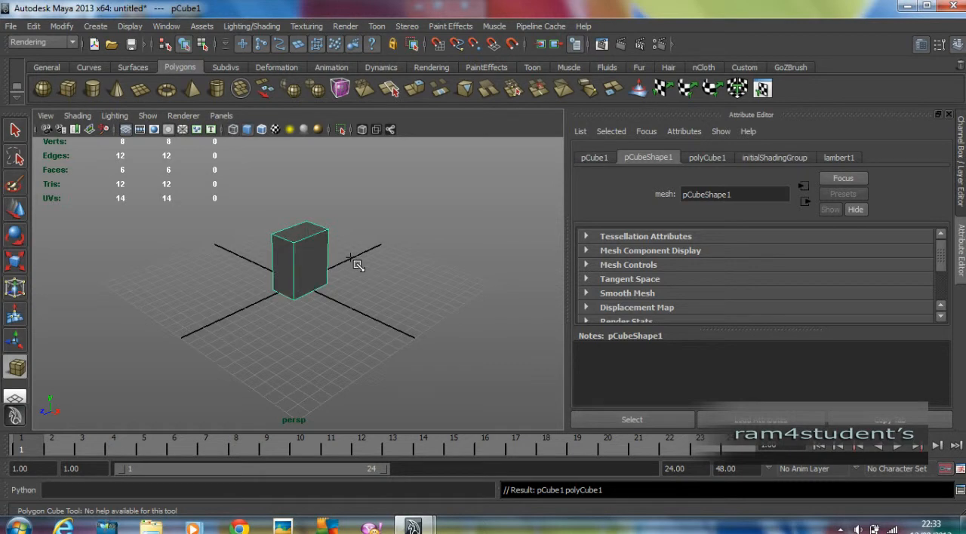
pyautogui.press('4')
pyautogui.press('5')
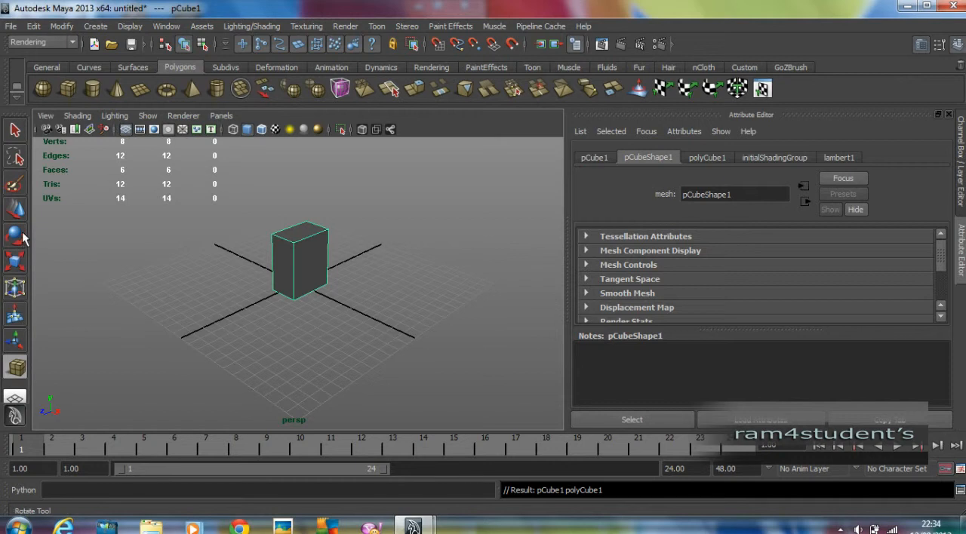
# Compare the Move, Rotate and Scale manipulators on the cube, finishing with the Scale tool active
pyautogui.click(15, 209)
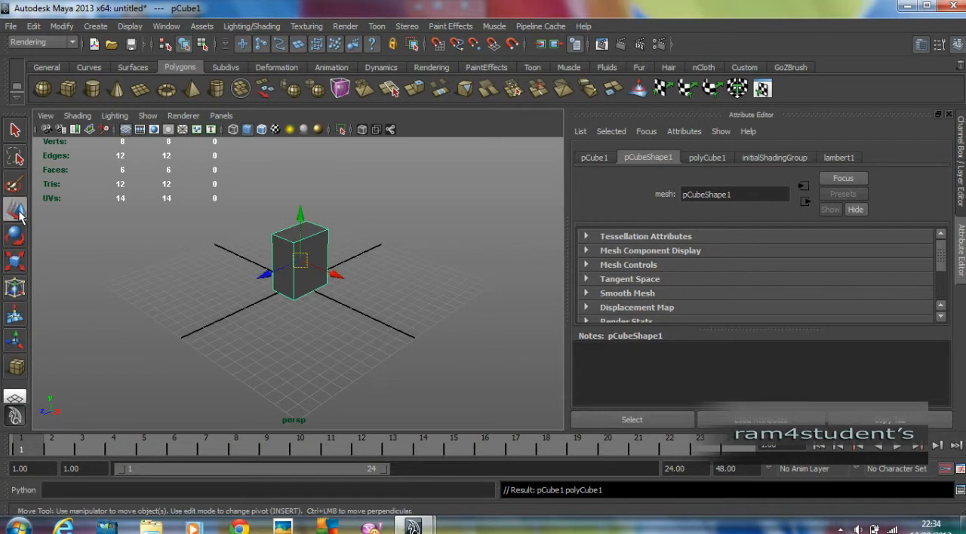
pyautogui.click(18, 237)
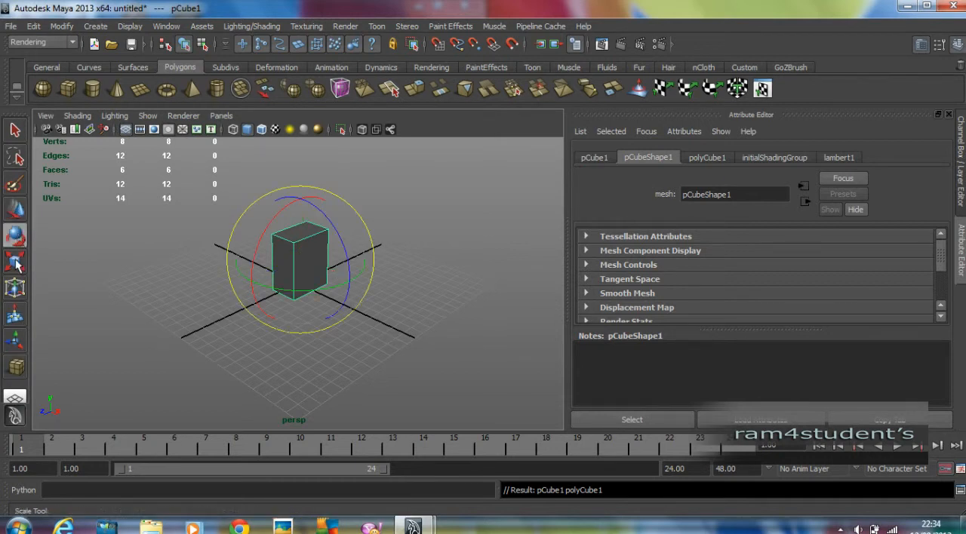
pyautogui.click(17, 261)
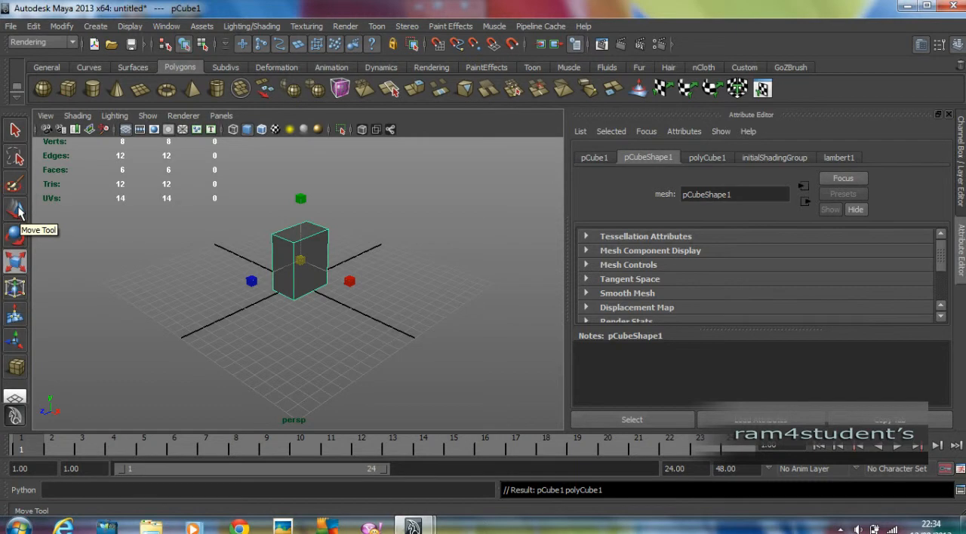
pyautogui.click(16, 211)
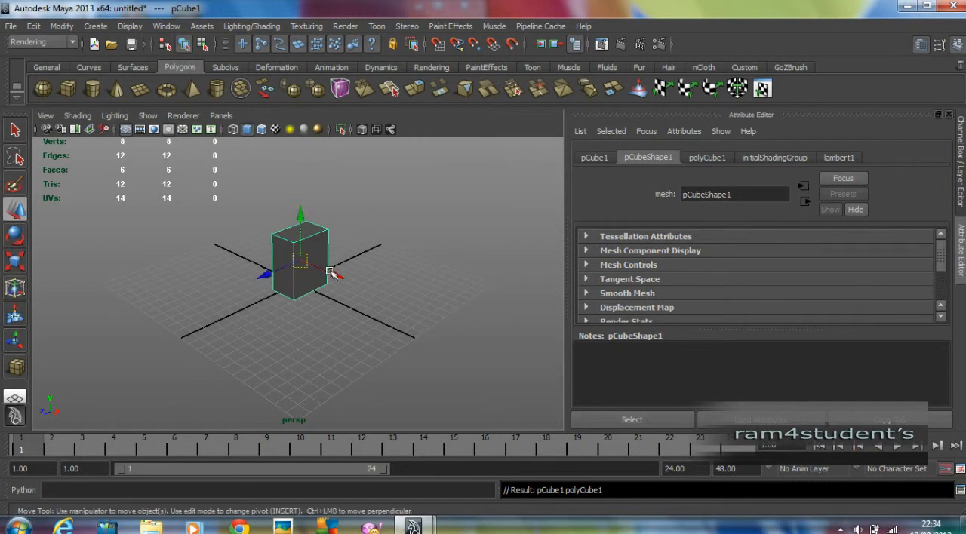
pyautogui.click(15, 236)
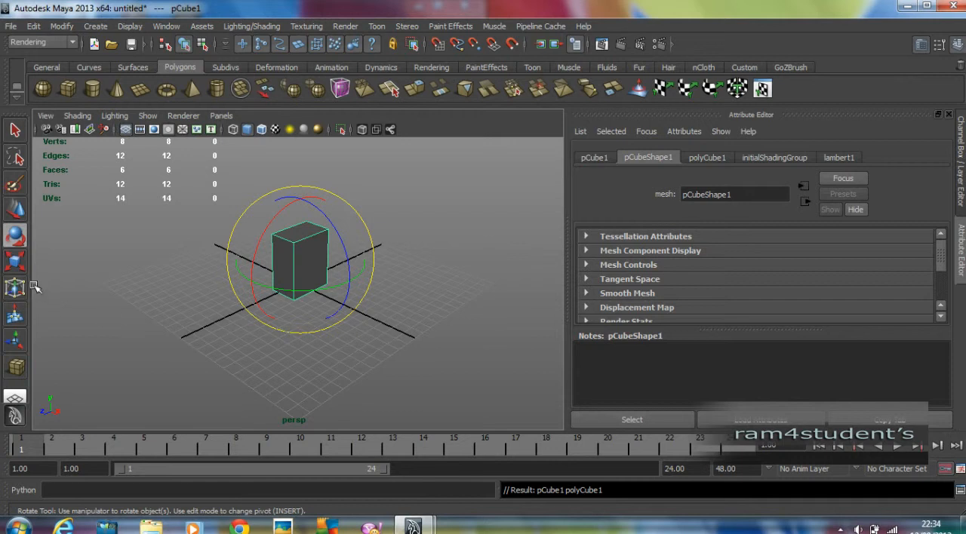
pyautogui.click(15, 261)
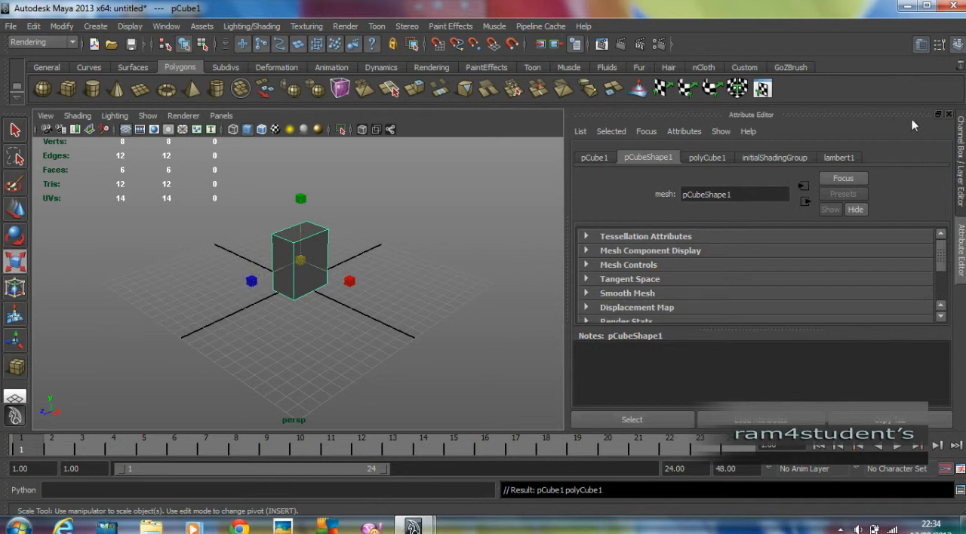
# Show the Channel Box and scale the cube into a flat slab, about 3.704 in X, 0.115 in Y and 4.18 in Z
pyautogui.click(961, 135)
pyautogui.moveTo(461, 270); pyautogui.dragTo(623, 340)
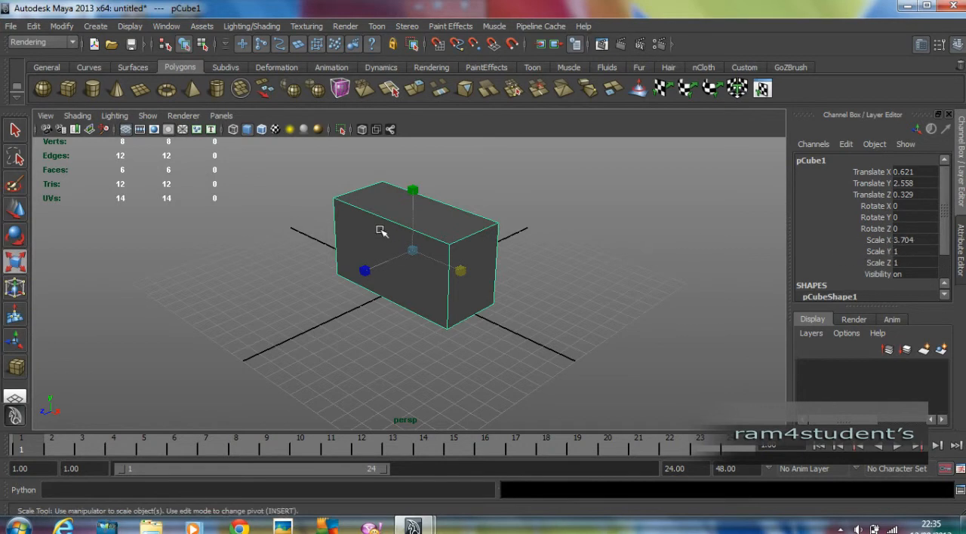
pyautogui.moveTo(411, 187); pyautogui.dragTo(413, 244)
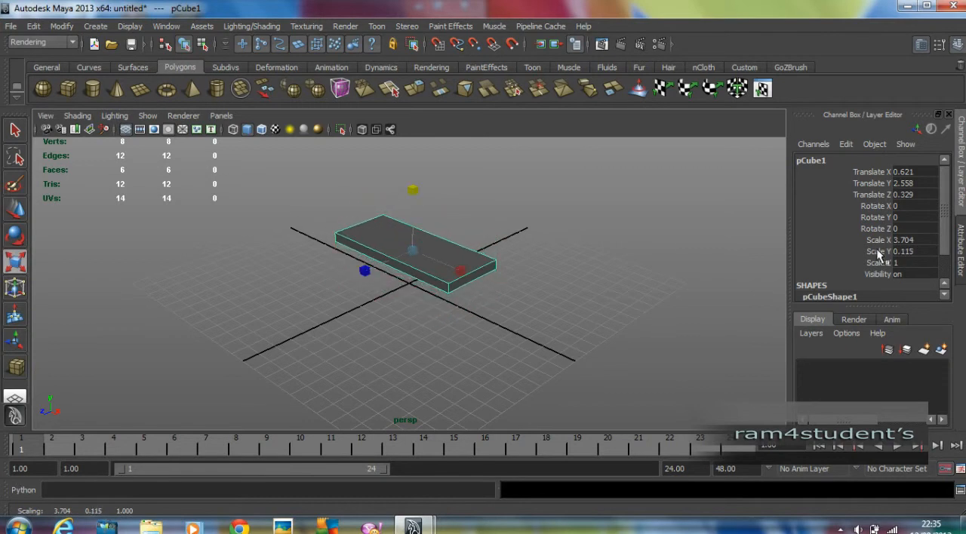
pyautogui.moveTo(364, 270); pyautogui.dragTo(159, 326)
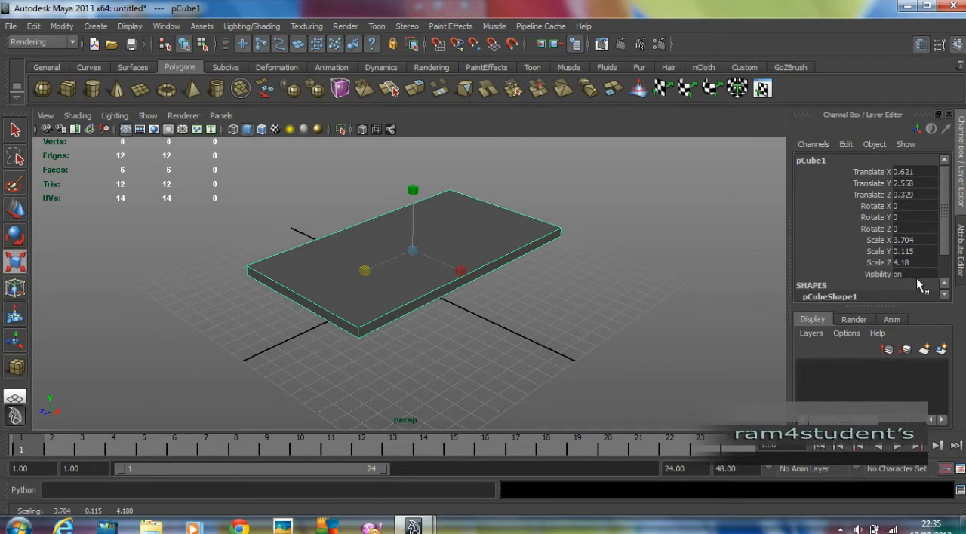
# Rotate the slab about 39.7 degrees around X and delete it
pyautogui.click(15, 237)
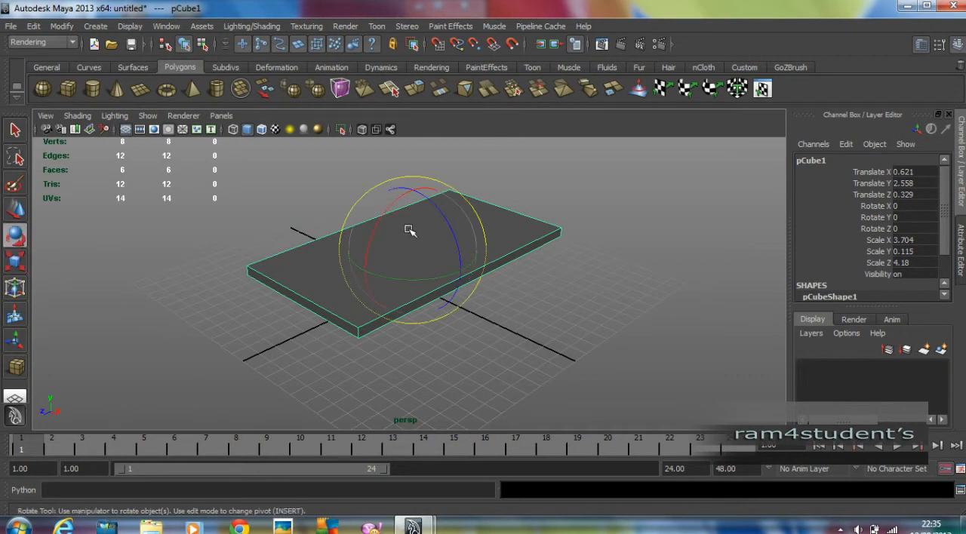
pyautogui.moveTo(383, 213); pyautogui.dragTo(365, 256)
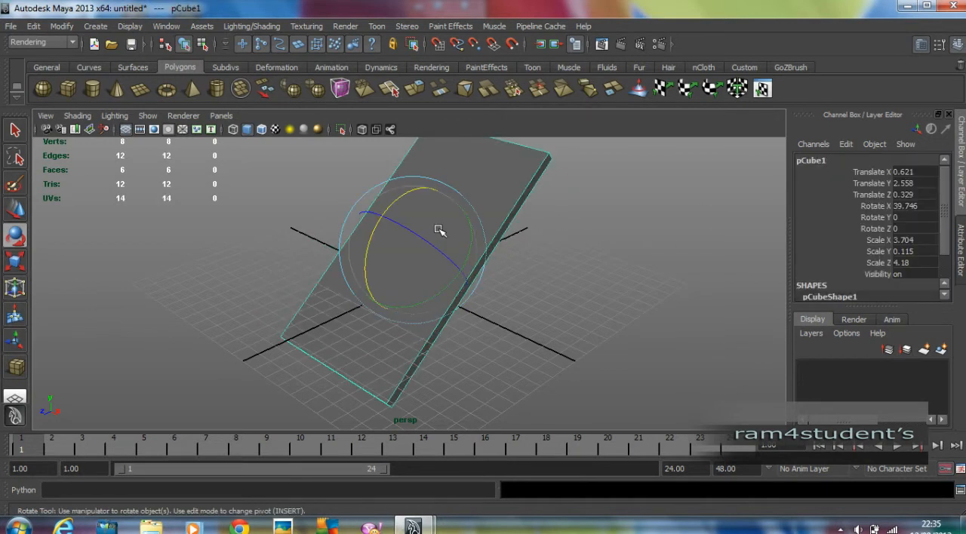
pyautogui.press('Delete')
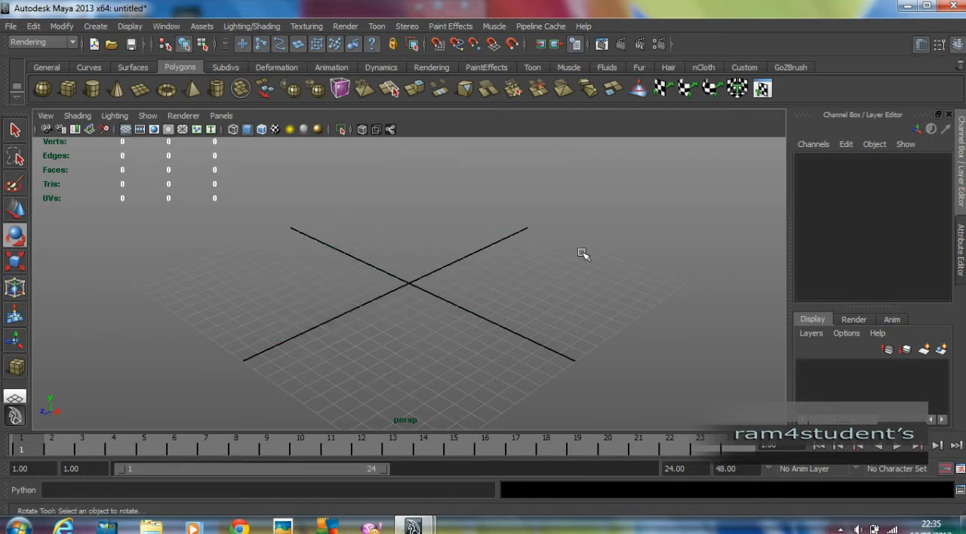
# Create a tall polygon cube near the grid's centre, positioned at about X 0.48, Y 3.54, Z 0.73
pyautogui.click(67, 89)
pyautogui.moveTo(396, 272); pyautogui.dragTo(418, 164)
# Move the tall cube to about X 4.28, Y 2.89, Z 2.15 with the Move tool, and delete it
pyautogui.press('w')
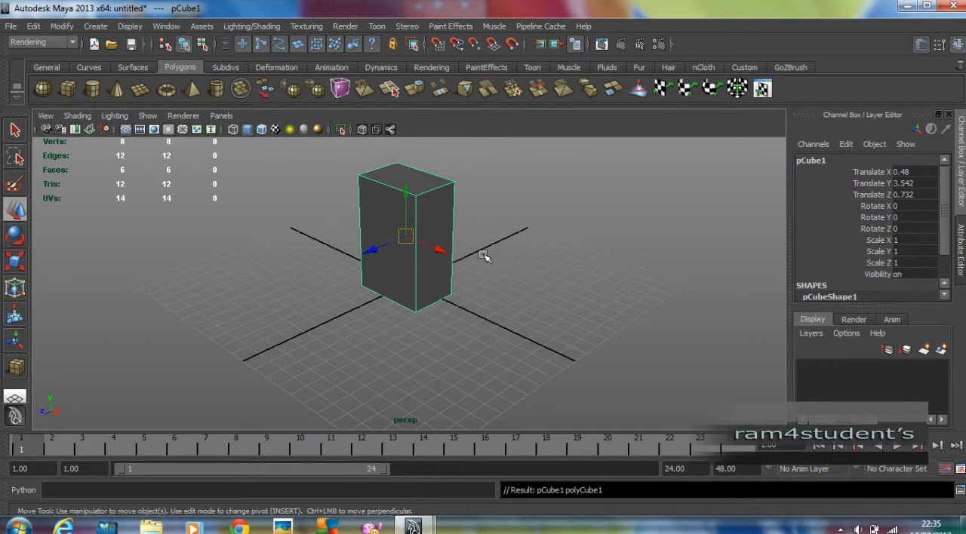
pyautogui.click(444, 254)
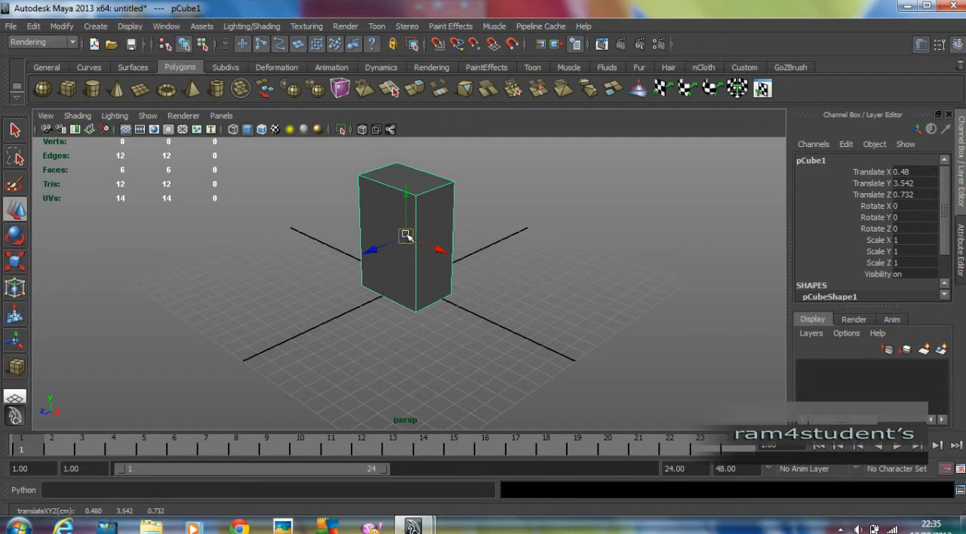
pyautogui.moveTo(408, 236)
pyautogui.mouseDown()
pyautogui.moveTo(344, 248)
pyautogui.moveTo(606, 214)
pyautogui.moveTo(226, 163)
pyautogui.moveTo(427, 243)
pyautogui.moveTo(407, 248)
pyautogui.mouseUp()
pyautogui.moveTo(375, 265); pyautogui.dragTo(450, 298)
pyautogui.click(553, 270)
pyautogui.click(457, 273)
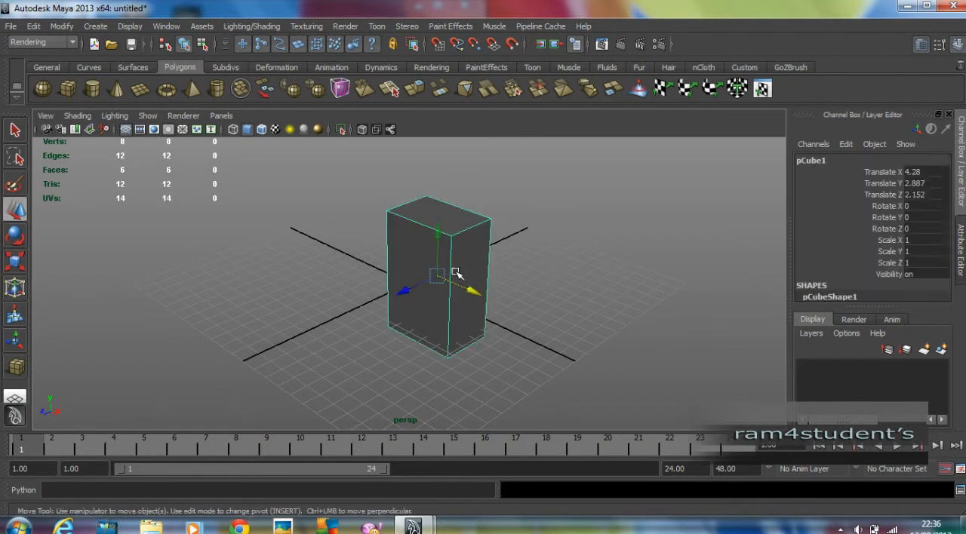
pyautogui.press('Delete')
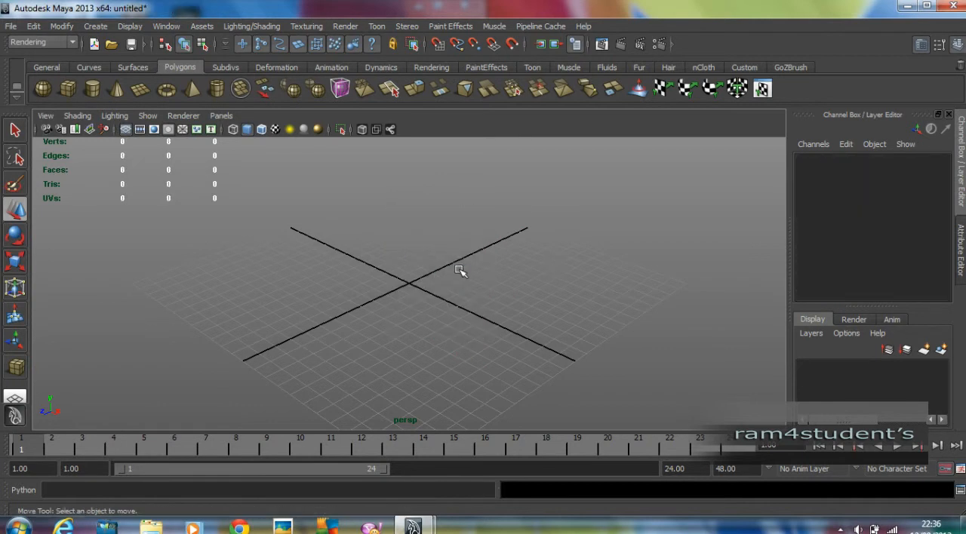
# Create a polygon cube at about X 0.37, Y 2.48, Z 0.37 and return to the Select tool
pyautogui.click(66, 90)
pyautogui.moveTo(390, 282); pyautogui.dragTo(438, 205)
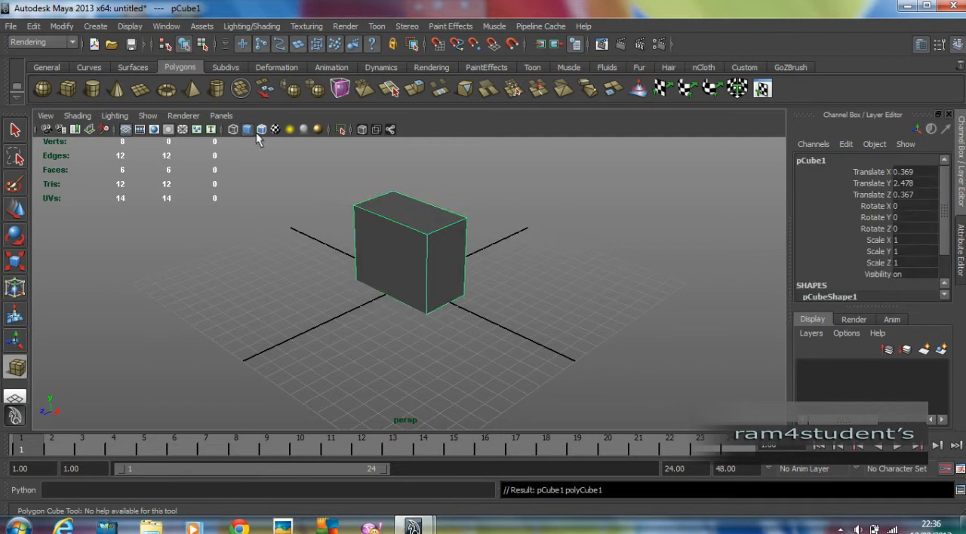
pyautogui.press('q')
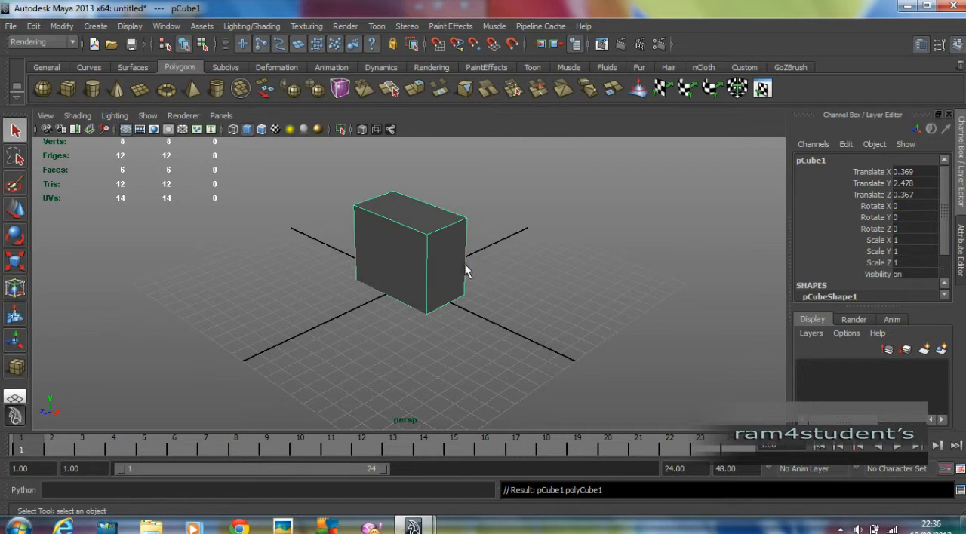
# Examine the cube from different angles and distances by orbiting, panning and zooming the perspective view
pyautogui.moveTo(520, 317)
pyautogui.keyDown('alt'); pyautogui.mouseDown()
pyautogui.moveTo(553, 286)
pyautogui.moveTo(558, 321)
pyautogui.moveTo(425, 319)
pyautogui.moveTo(588, 324)
pyautogui.moveTo(382, 322)
pyautogui.moveTo(472, 323)
pyautogui.moveTo(505, 261)
pyautogui.moveTo(492, 294)
pyautogui.moveTo(445, 308)
pyautogui.moveTo(498, 304)
pyautogui.moveTo(417, 318)
pyautogui.moveTo(531, 319)
pyautogui.moveTo(501, 320)
pyautogui.mouseUp(); pyautogui.keyUp('alt')
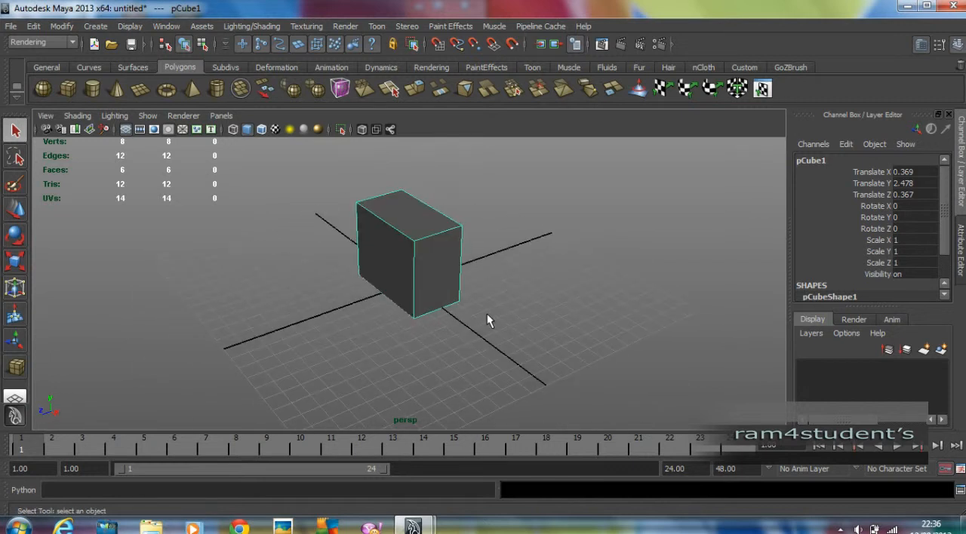
pyautogui.moveTo(514, 330)
pyautogui.keyDown('alt'); pyautogui.mouseDown(button='middle')
pyautogui.moveTo(465, 316)
pyautogui.moveTo(616, 338)
pyautogui.moveTo(400, 338)
pyautogui.moveTo(507, 346)
pyautogui.mouseUp(button='middle'); pyautogui.keyUp('alt')
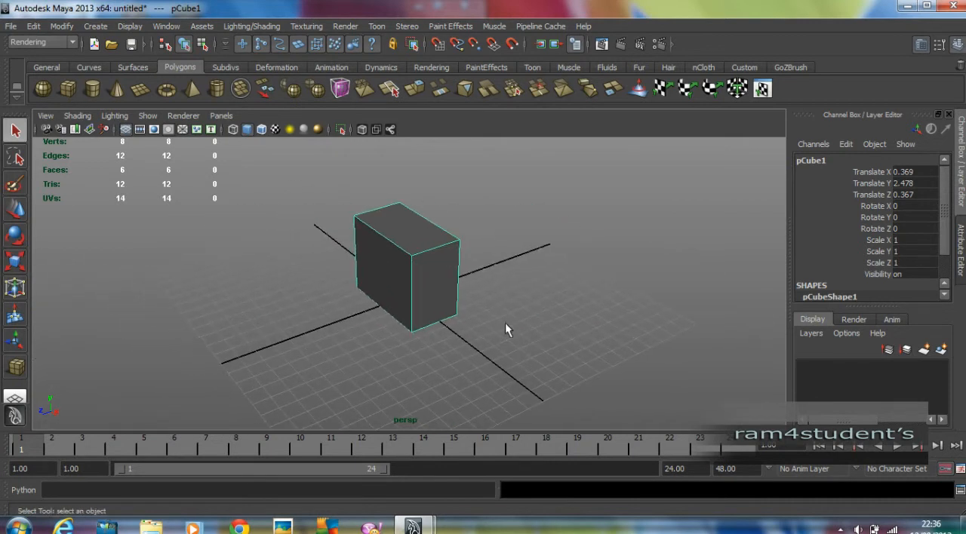
pyautogui.keyDown('alt'); pyautogui.moveTo(555, 293); pyautogui.dragTo(532, 309, button='right'); pyautogui.keyUp('alt')
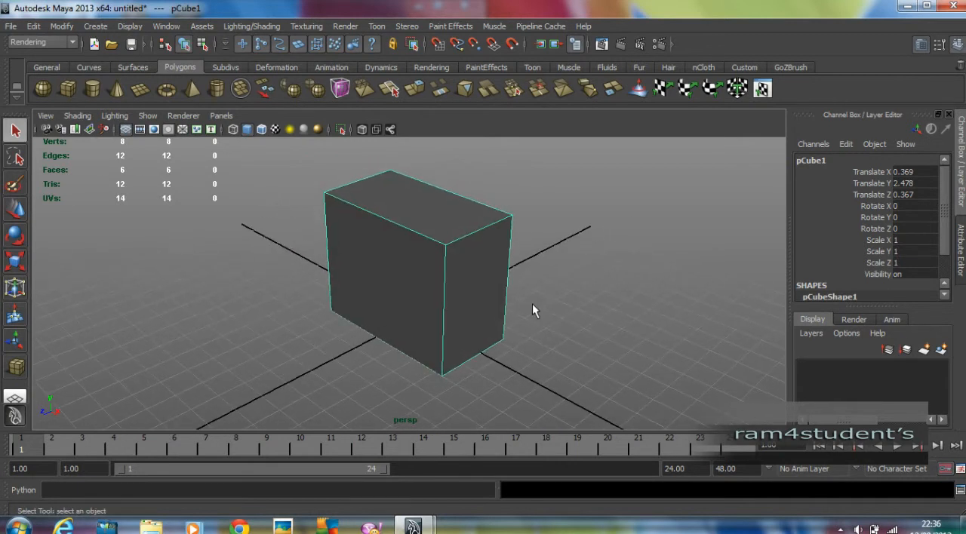
pyautogui.keyDown('alt'); pyautogui.moveTo(532, 303); pyautogui.dragTo(528, 306); pyautogui.keyUp('alt')
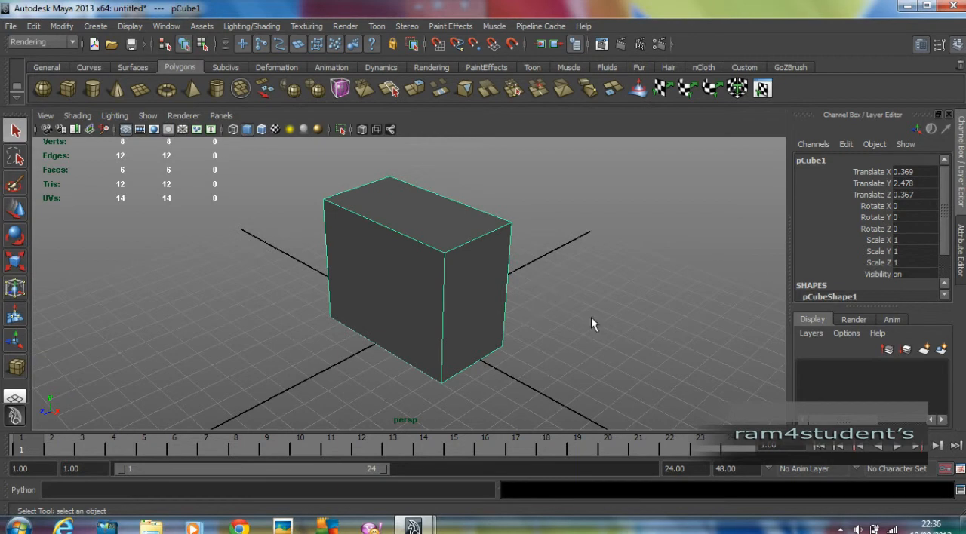
pyautogui.keyDown('alt'); pyautogui.moveTo(439, 276); pyautogui.dragTo(465, 280); pyautogui.keyUp('alt')
pyautogui.keyDown('alt'); pyautogui.moveTo(473, 277); pyautogui.dragTo(558, 274, button='middle'); pyautogui.keyUp('alt')
pyautogui.keyDown('alt'); pyautogui.moveTo(558, 274); pyautogui.dragTo(385, 273, button='right'); pyautogui.keyUp('alt')
pyautogui.click(562, 281)
# Delete the existing cube and create a new polygon cube at about X -0.29, Y 2.26, Z 2.25
pyautogui.moveTo(562, 301); pyautogui.dragTo(198, 231)
pyautogui.press('Delete')
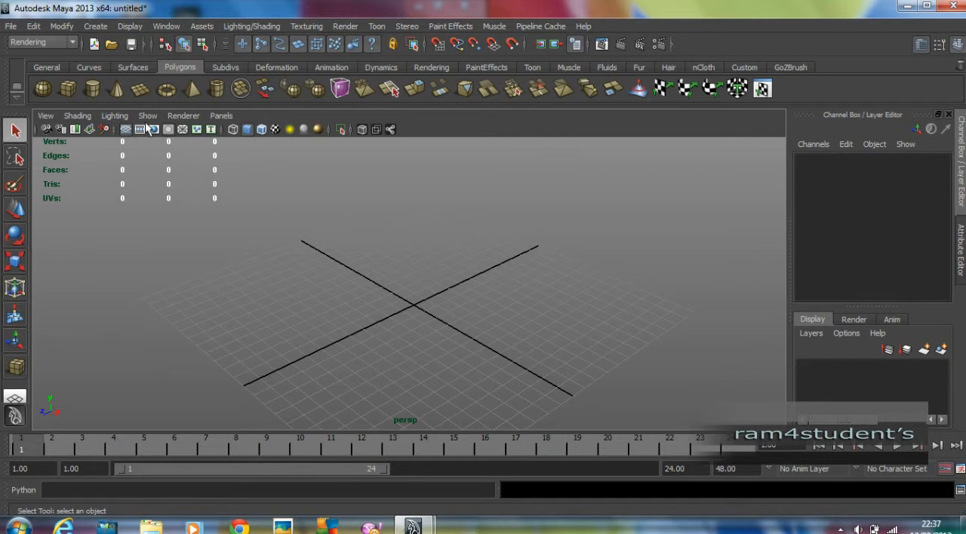
pyautogui.click(67, 88)
pyautogui.moveTo(394, 282); pyautogui.dragTo(383, 242)
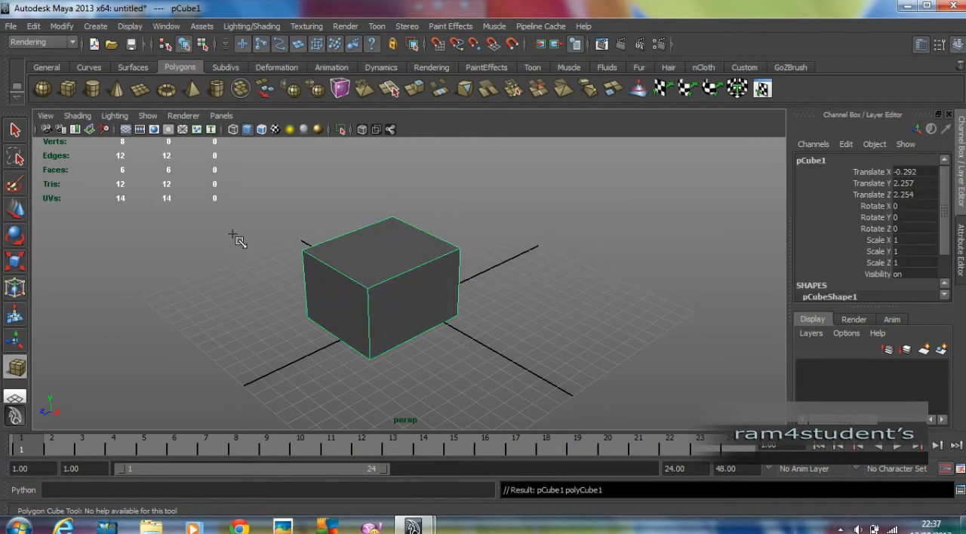
# Activate the Move tool, clear the selection and reselect the polygon cube to show its move manipulator
pyautogui.click(17, 213)
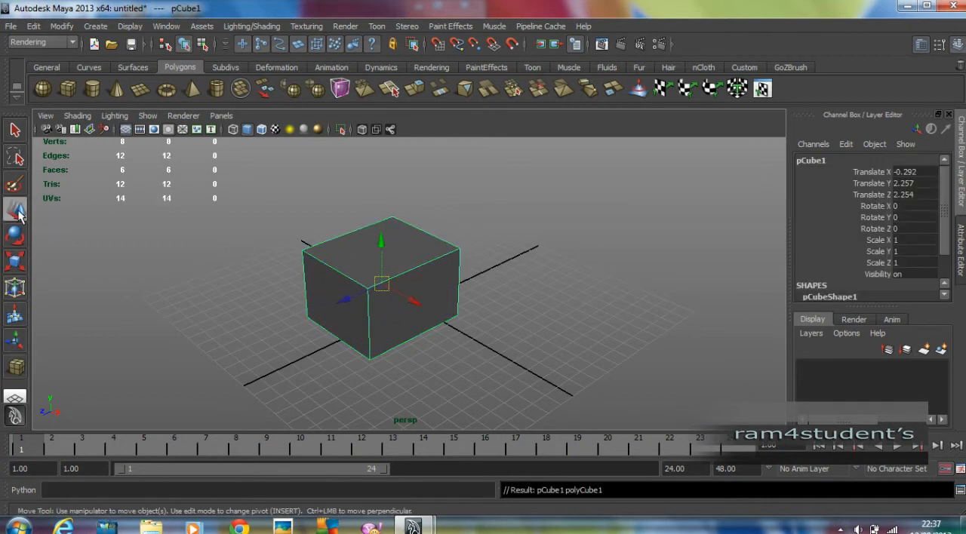
pyautogui.click(606, 237)
pyautogui.scroll(-3, 590, 238)
pyautogui.keyDown('alt'); pyautogui.moveTo(522, 263); pyautogui.dragTo(562, 260, button='middle'); pyautogui.keyUp('alt')
pyautogui.keyDown('alt'); pyautogui.moveTo(562, 260); pyautogui.dragTo(569, 249); pyautogui.keyUp('alt')
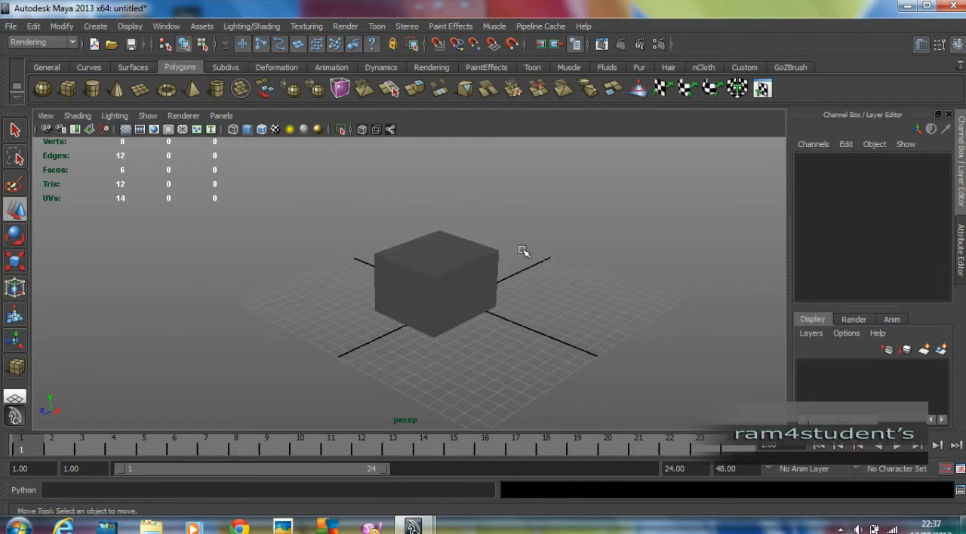
pyautogui.click(472, 257)
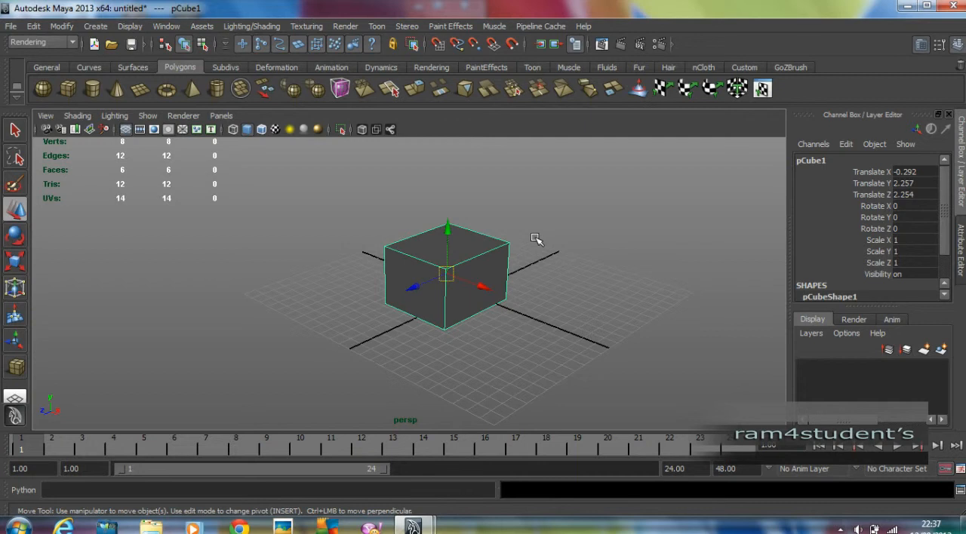
# Compare the Rotate and Scale manipulators on the selected cube and return to the Move tool
pyautogui.click(12, 235)
pyautogui.click(14, 261)
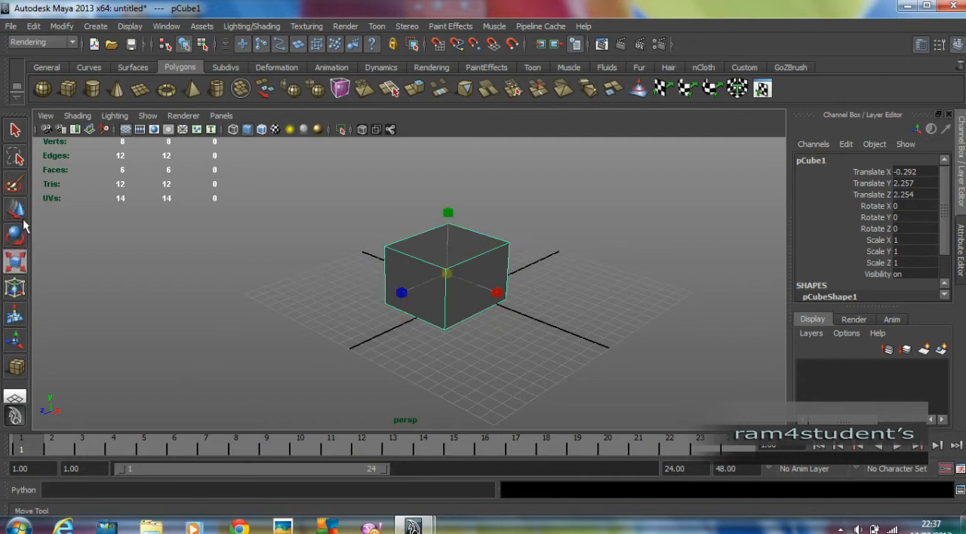
pyautogui.click(15, 235)
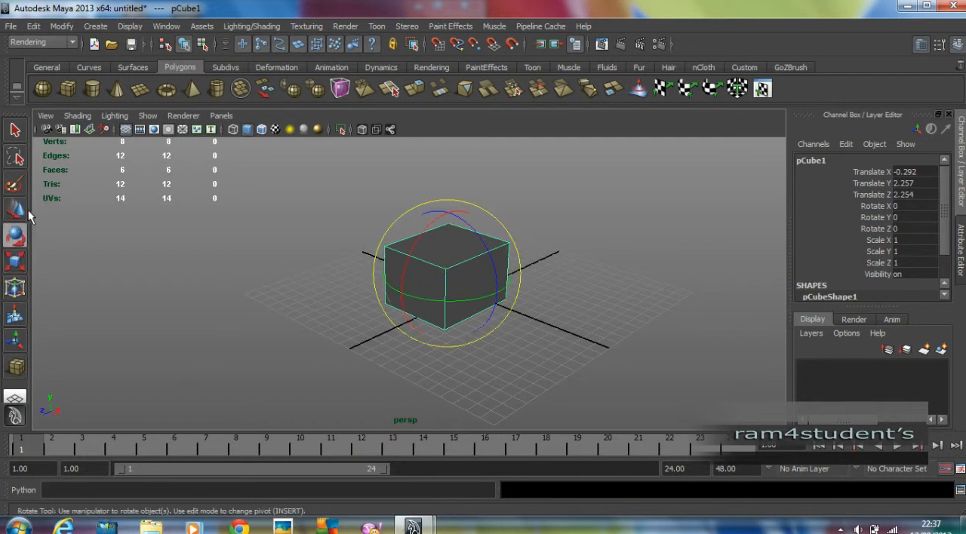
pyautogui.click(14, 210)
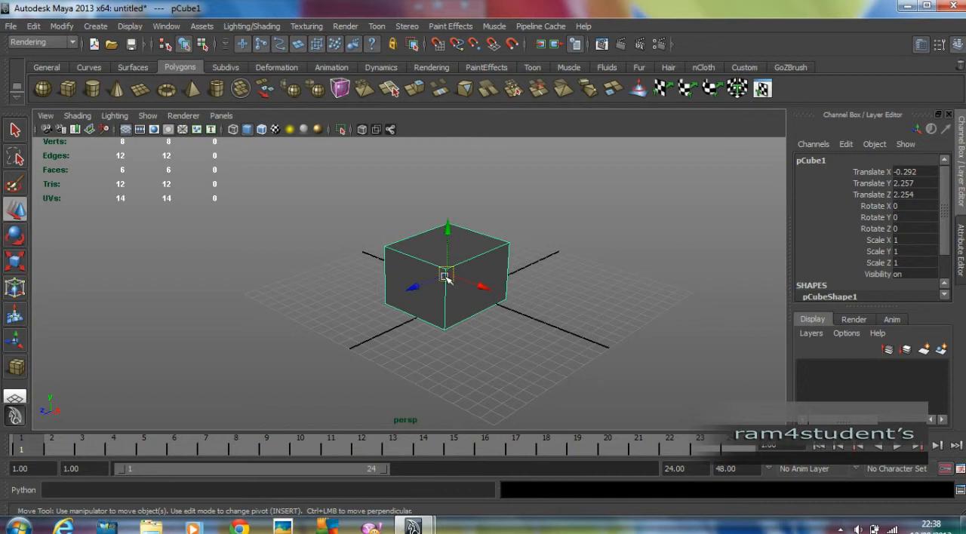
# Switch the cube to vertex selection and select its upper corner vertices one at a time
pyautogui.rightClick(491, 261)
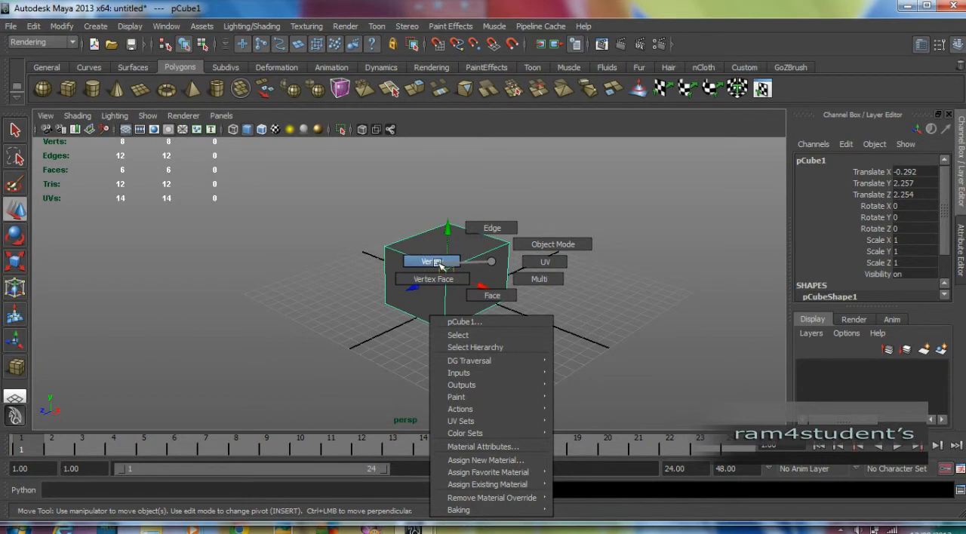
pyautogui.moveTo(440, 263); pyautogui.dragTo(445, 261, button='right')
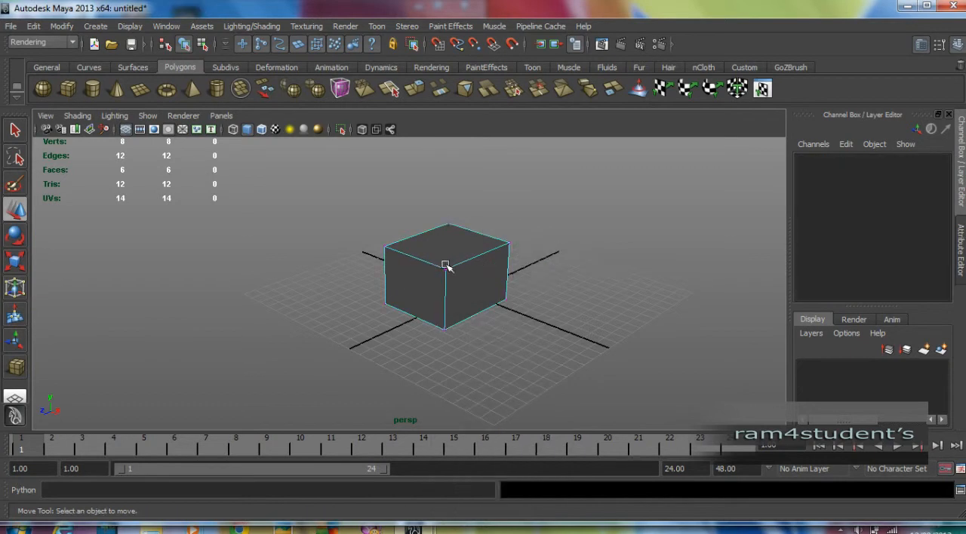
pyautogui.click(385, 247)
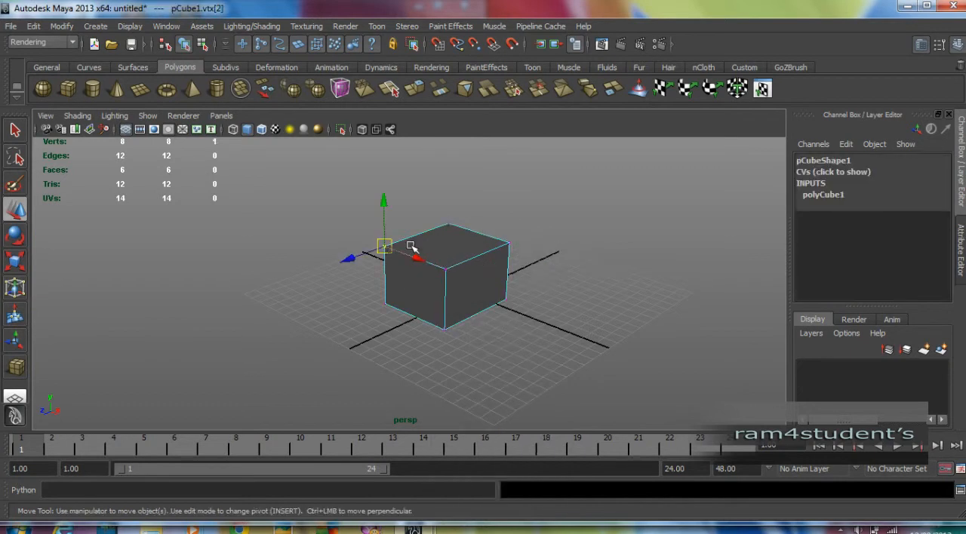
pyautogui.click(445, 224)
pyautogui.click(448, 272)
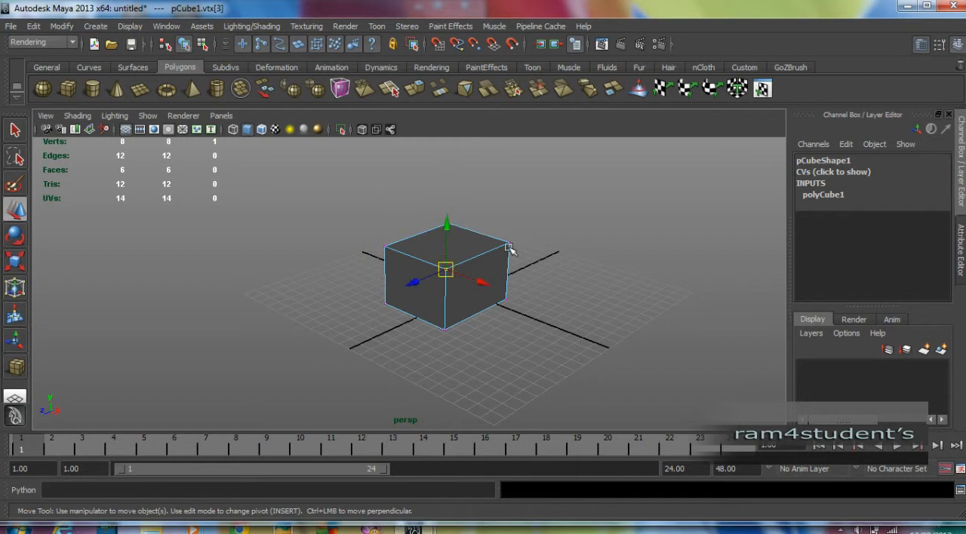
pyautogui.click(520, 258)
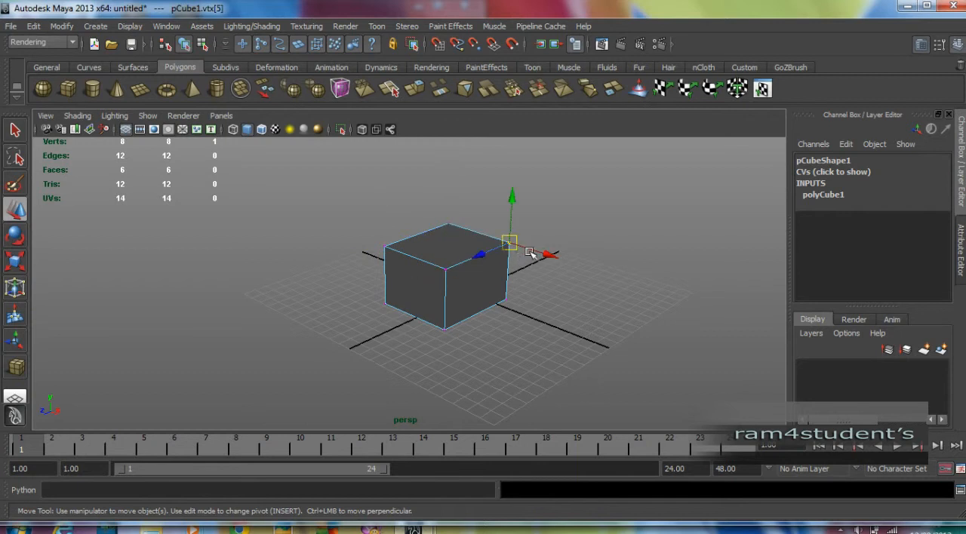
# Lower the cube's nearest upper vertex by about 1.05 units along Y and undo the move
pyautogui.click(387, 248)
pyautogui.click(448, 270)
pyautogui.moveTo(448, 221); pyautogui.dragTo(459, 242)
pyautogui.hotkey('ctrl', 'z')
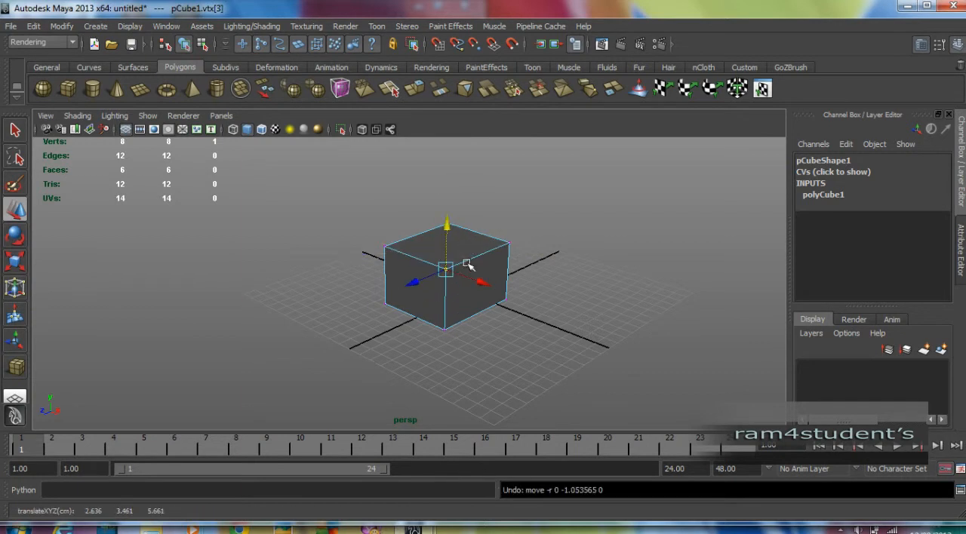
# In edge selection, lower the upper edge of the cube's front face by about 2.45 units along Y and undo the move
pyautogui.rightClick(419, 292)
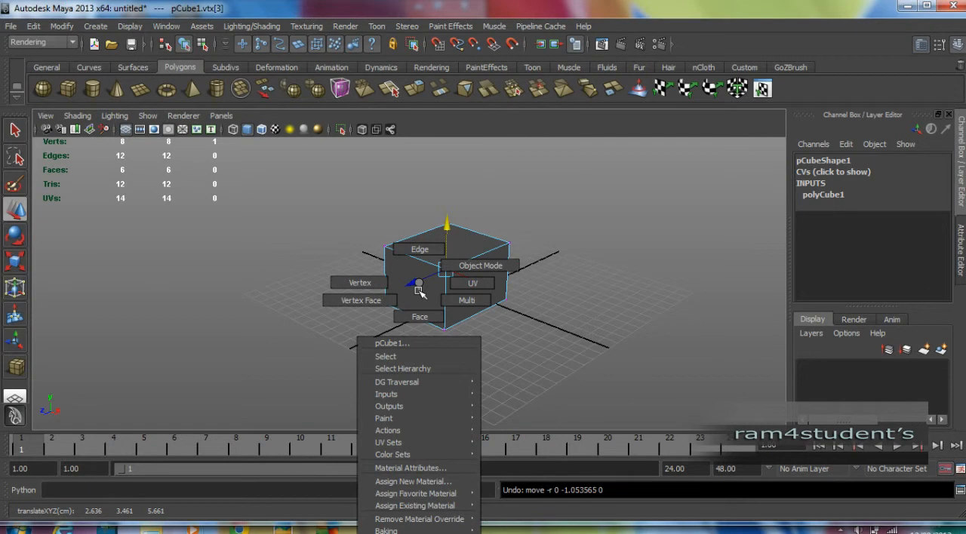
pyautogui.moveTo(419, 292); pyautogui.dragTo(419, 249, button='right')
pyautogui.click(407, 254)
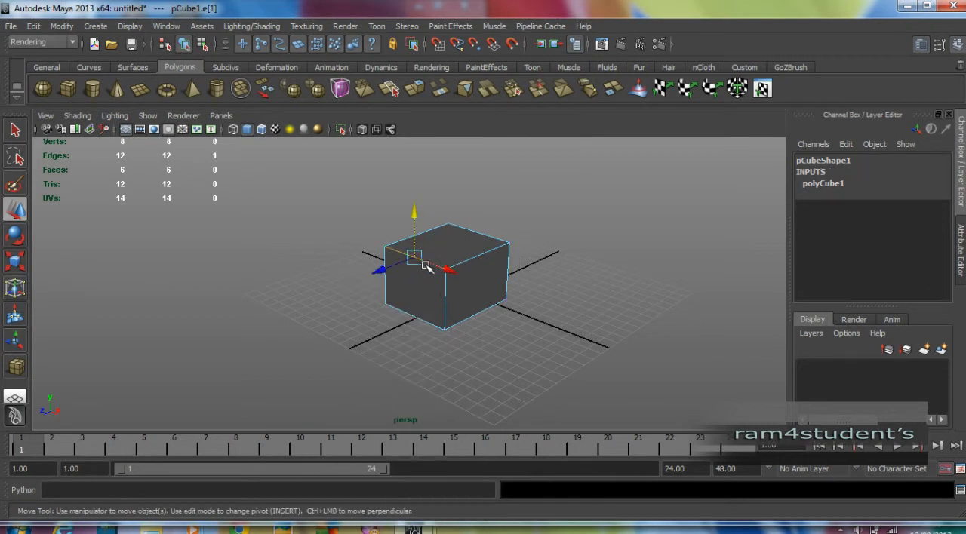
pyautogui.moveTo(416, 215); pyautogui.dragTo(415, 264)
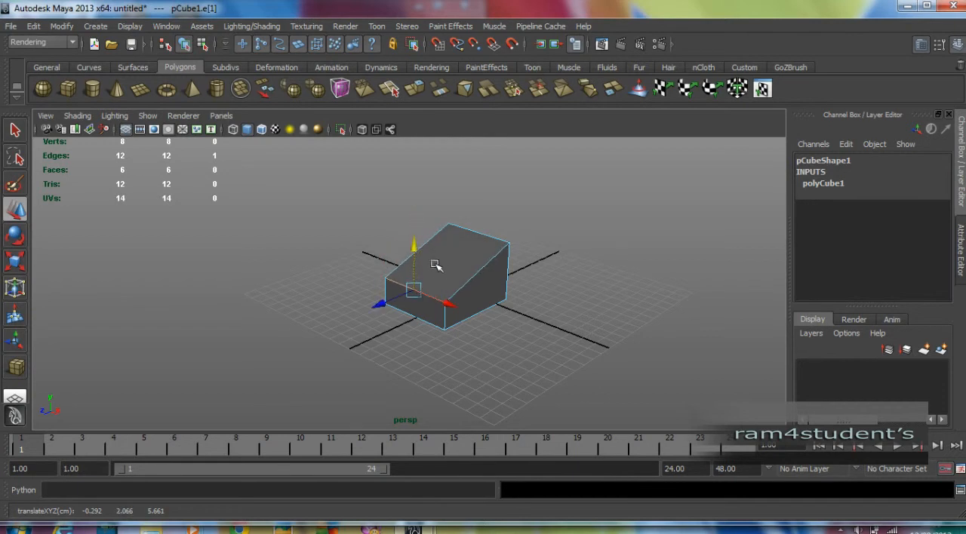
pyautogui.hotkey('ctrl', 'z')
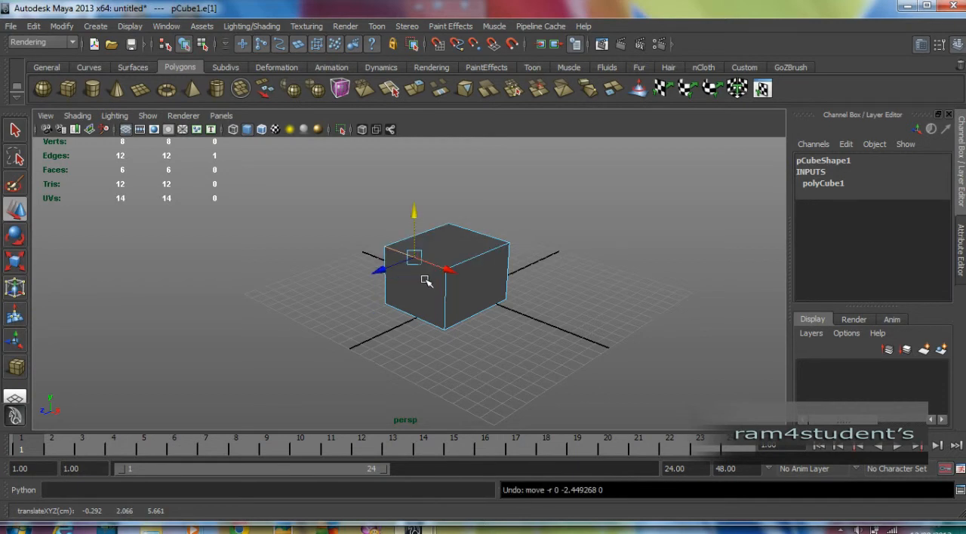
# Switch the cube to face selection and select its two opposite side faces across the X axis together
pyautogui.rightClick(425, 281)
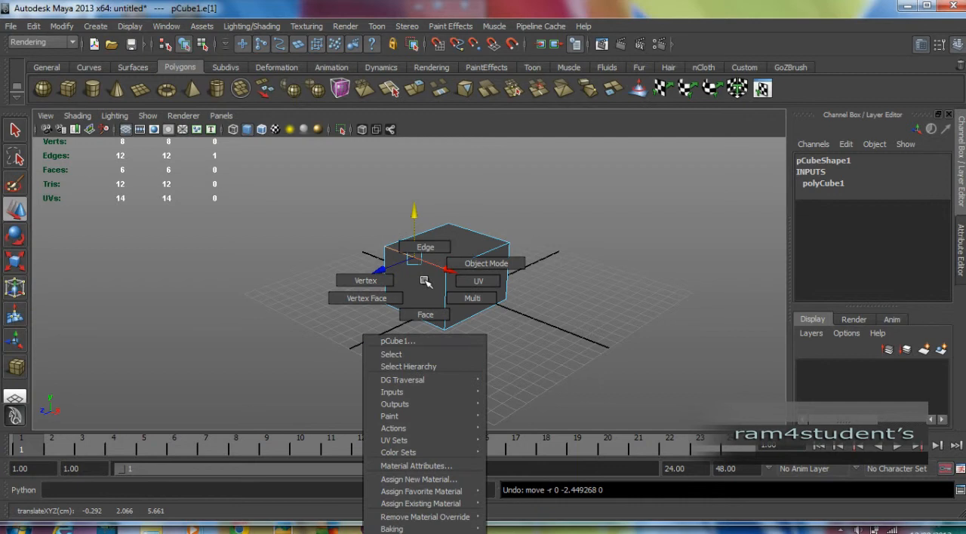
pyautogui.click(425, 315)
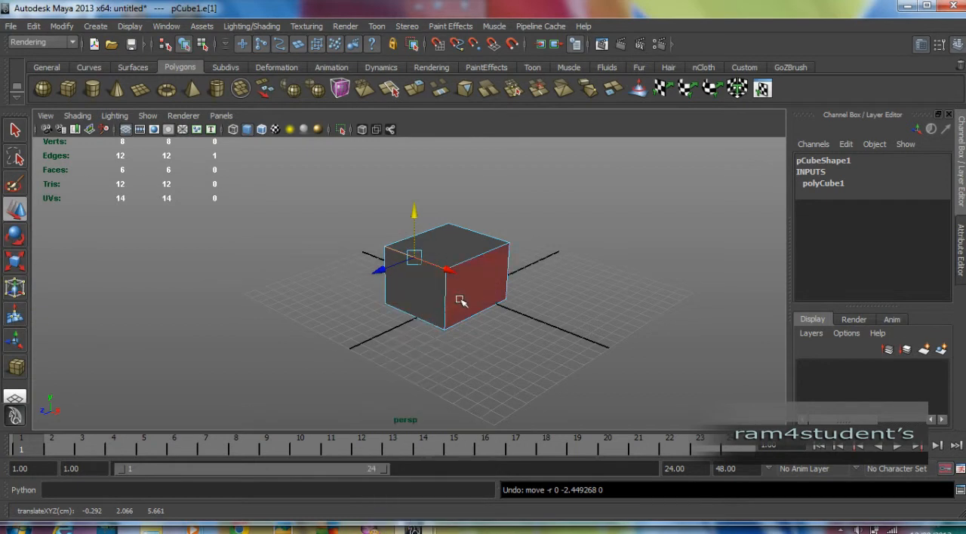
pyautogui.click(468, 298)
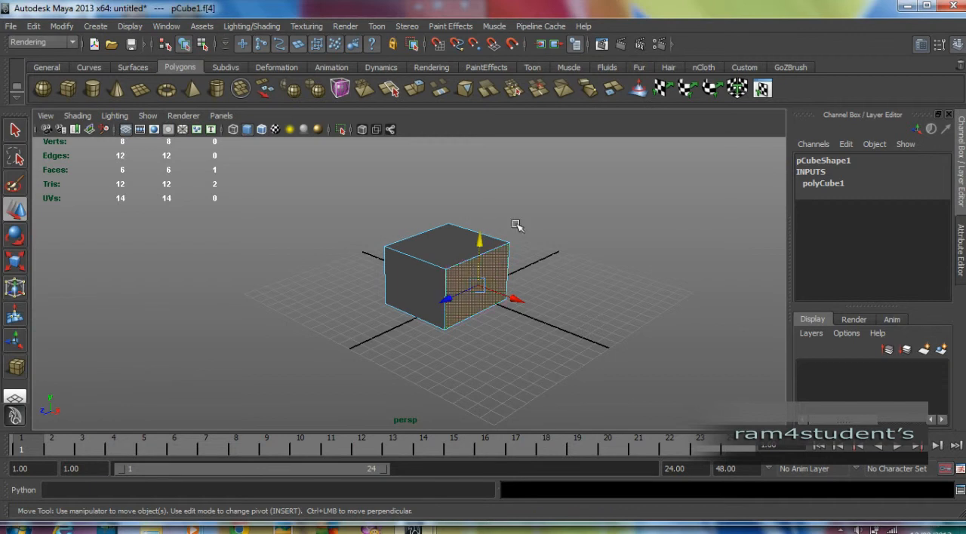
pyautogui.click(556, 295)
pyautogui.click(485, 287)
pyautogui.press('alt')
pyautogui.keyDown('alt'); pyautogui.moveTo(305, 286); pyautogui.dragTo(434, 300); pyautogui.keyUp('alt')
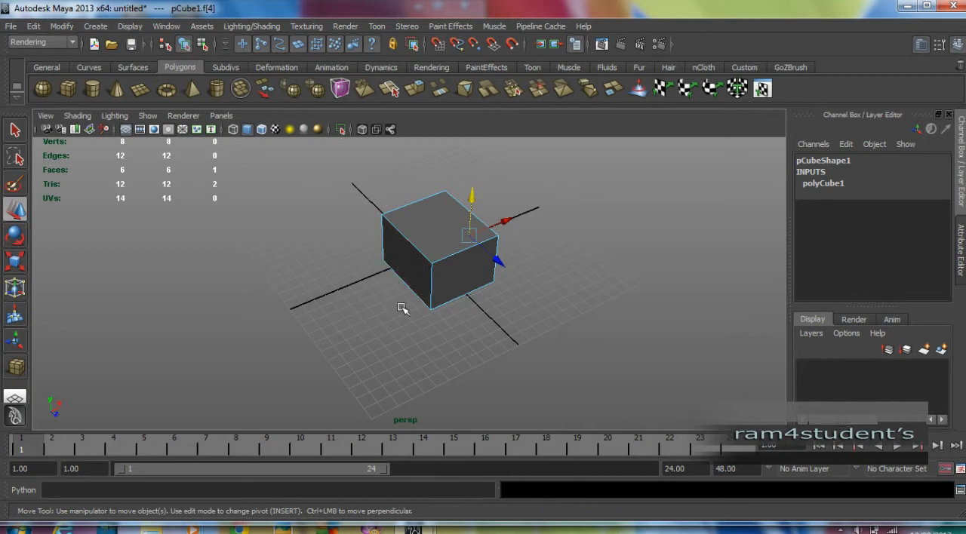
pyautogui.keyDown('alt'); pyautogui.moveTo(420, 315); pyautogui.dragTo(418, 317); pyautogui.keyUp('alt')
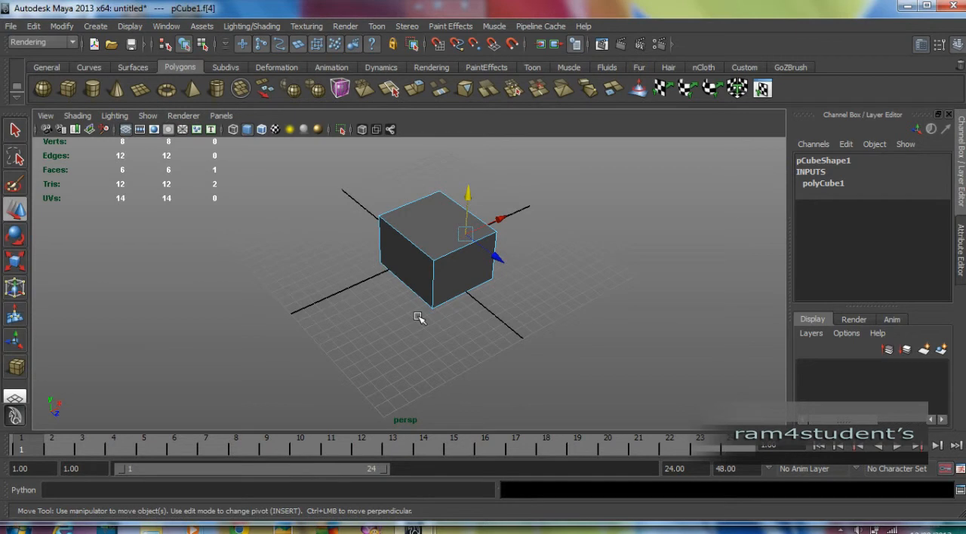
pyautogui.keyDown('shift'); pyautogui.click(402, 257); pyautogui.keyUp('shift')
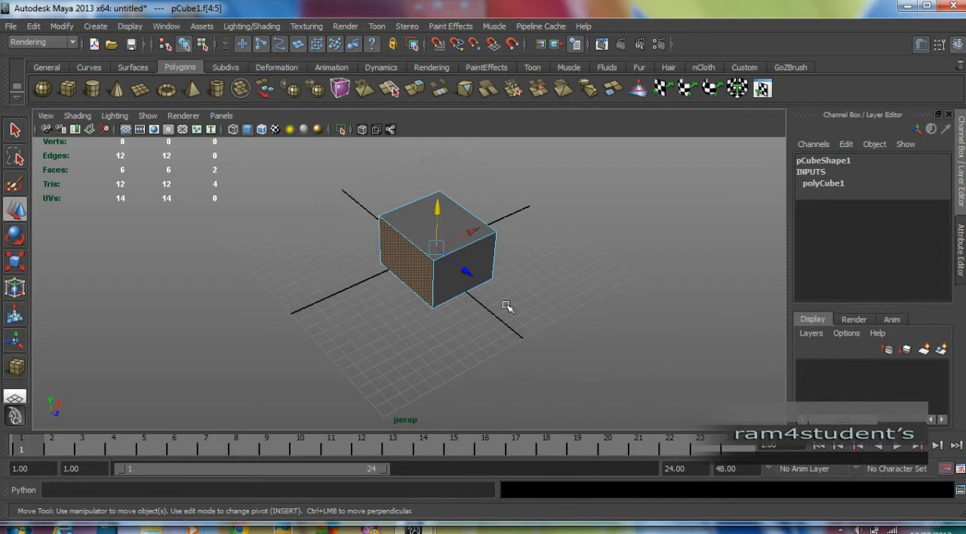
pyautogui.keyDown('alt'); pyautogui.moveTo(560, 311); pyautogui.dragTo(440, 307); pyautogui.keyUp('alt')
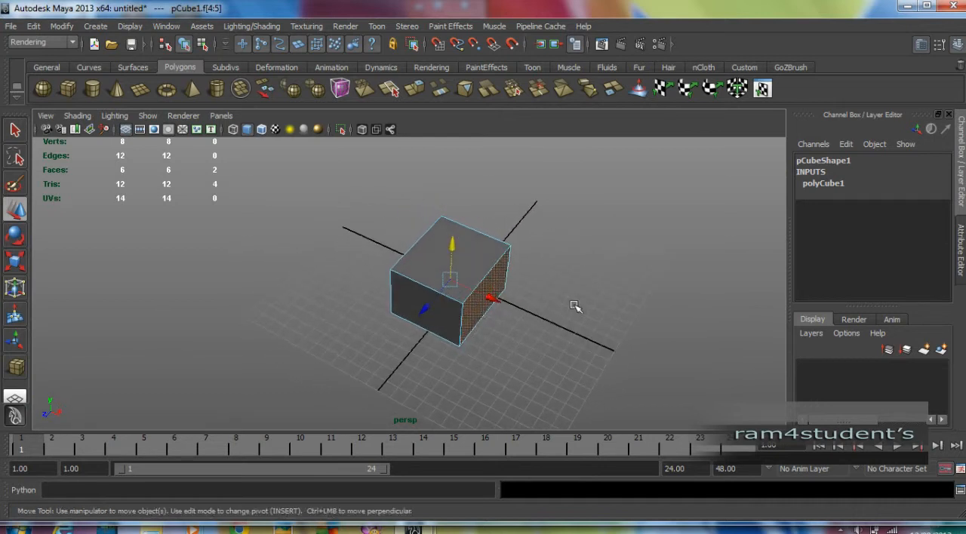
pyautogui.keyDown('alt'); pyautogui.moveTo(574, 305); pyautogui.dragTo(555, 289, button='middle'); pyautogui.keyUp('alt')
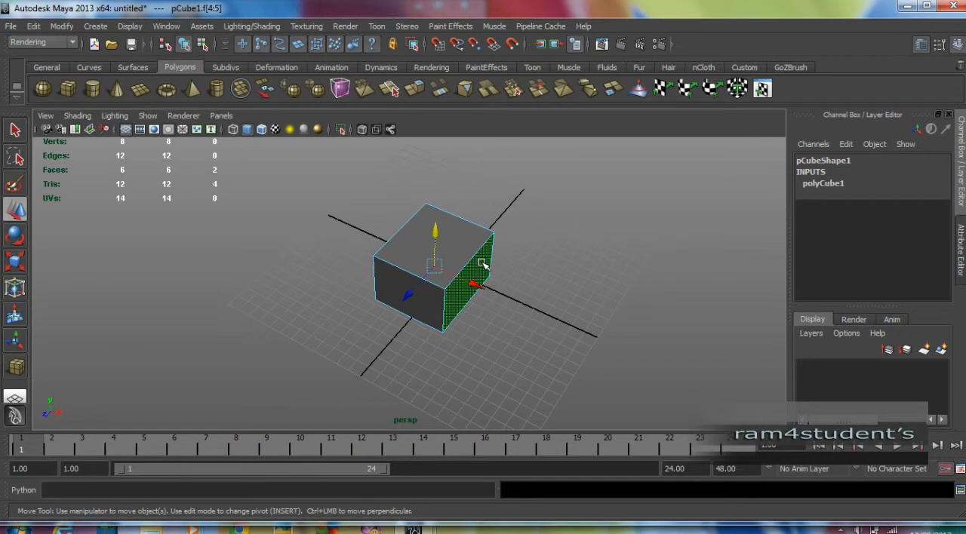
# Try the Animation, Polygons and Surfaces menu sets and finish with the Polygons set active
pyautogui.click(37, 41)
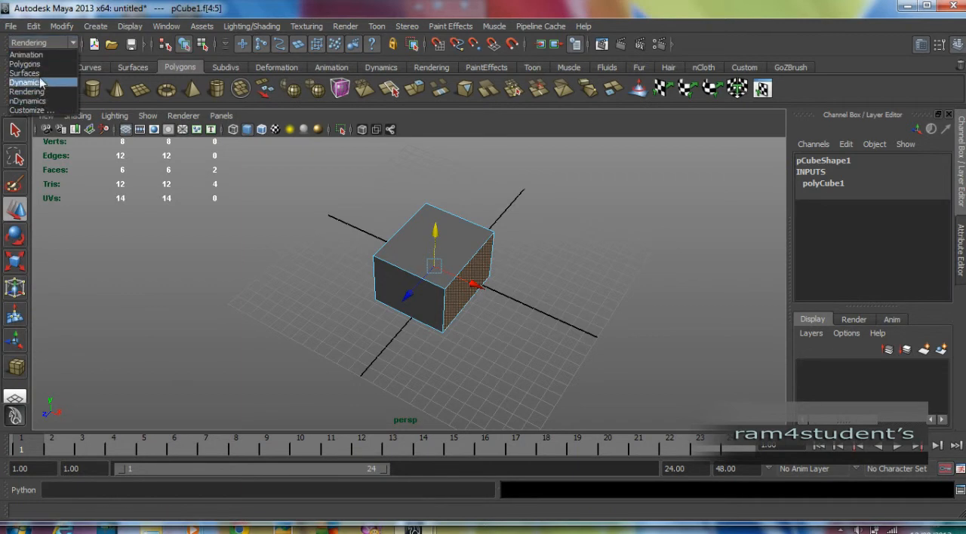
pyautogui.click(34, 55)
pyautogui.click(43, 43)
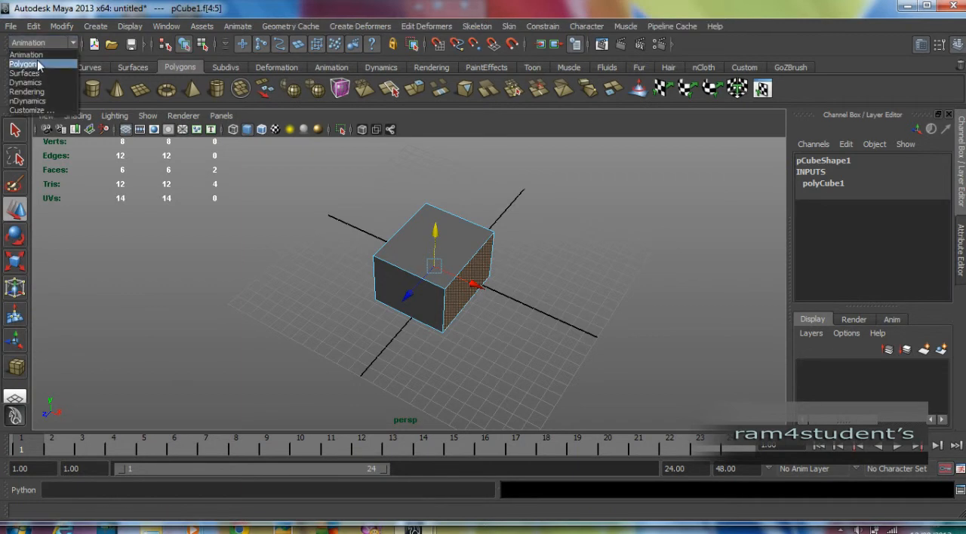
pyautogui.click(25, 64)
pyautogui.click(39, 43)
pyautogui.click(25, 74)
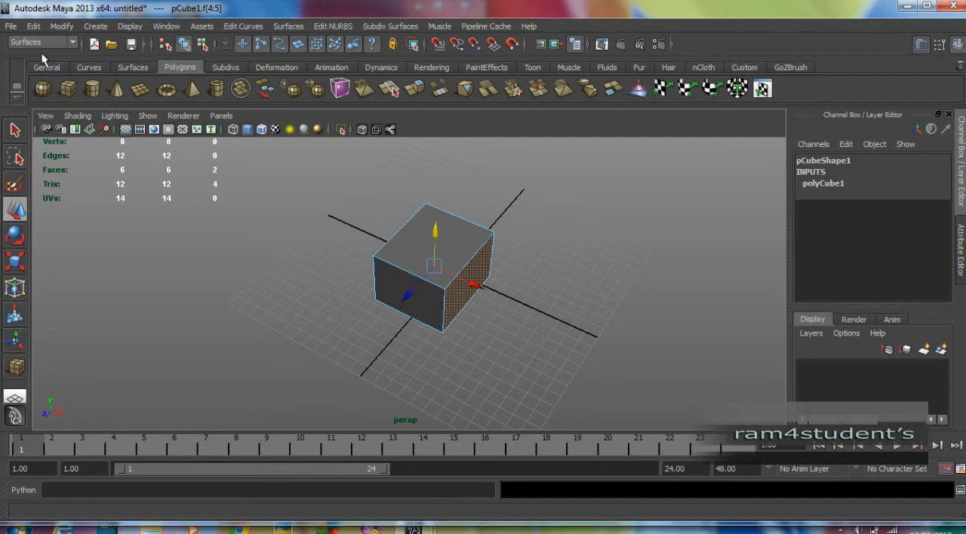
pyautogui.click(46, 43)
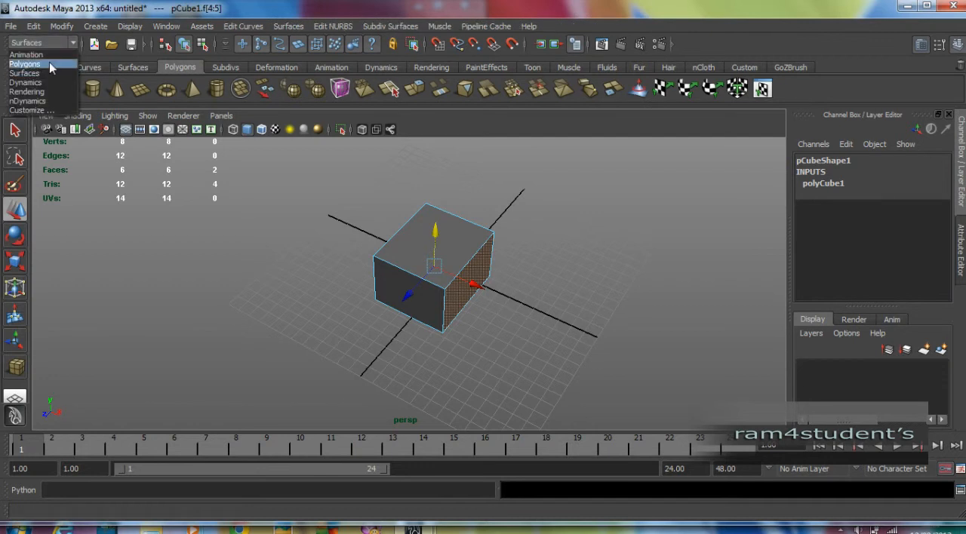
pyautogui.click(49, 63)
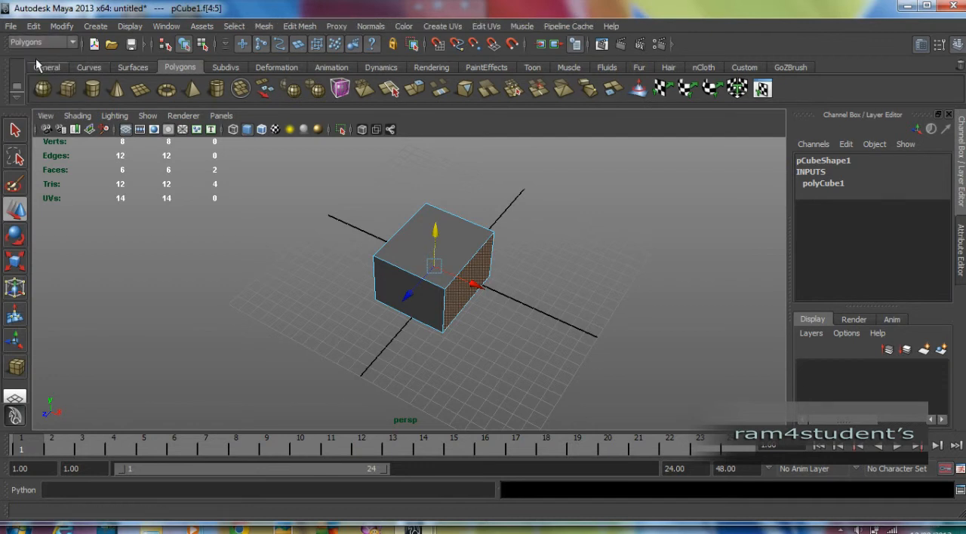
# Extrude the cube's two opposite side faces outward to about X 7.1 and scale the extruded end faces down in height
pyautogui.click(301, 28)
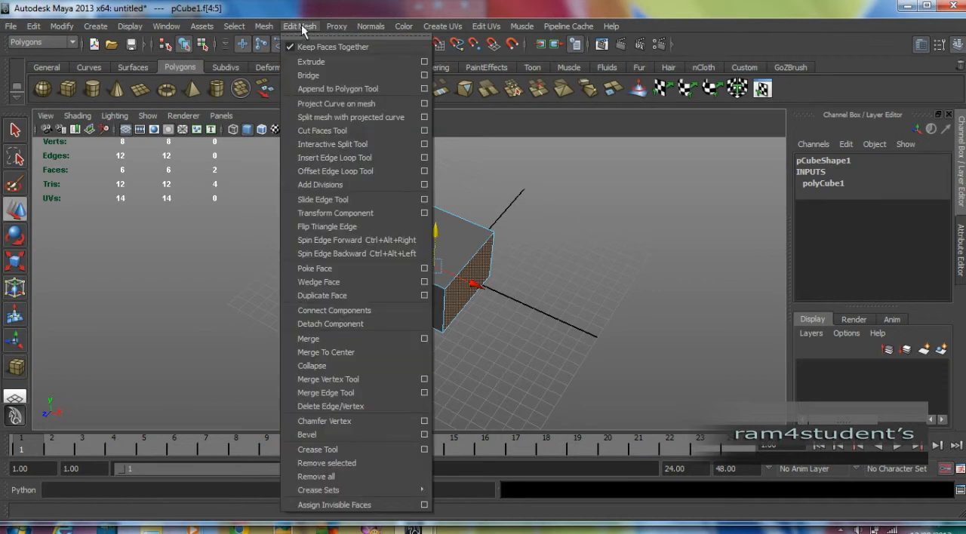
pyautogui.click(320, 10)
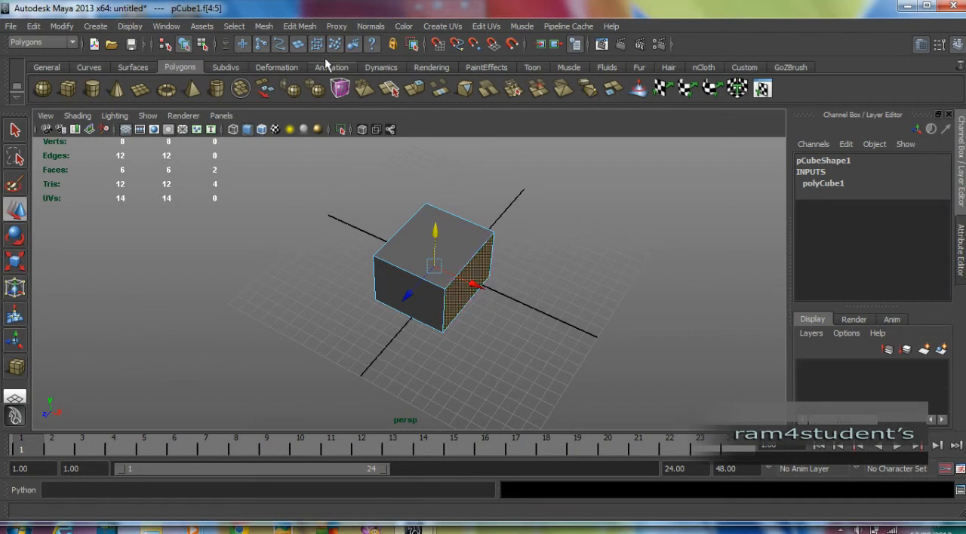
pyautogui.click(300, 27)
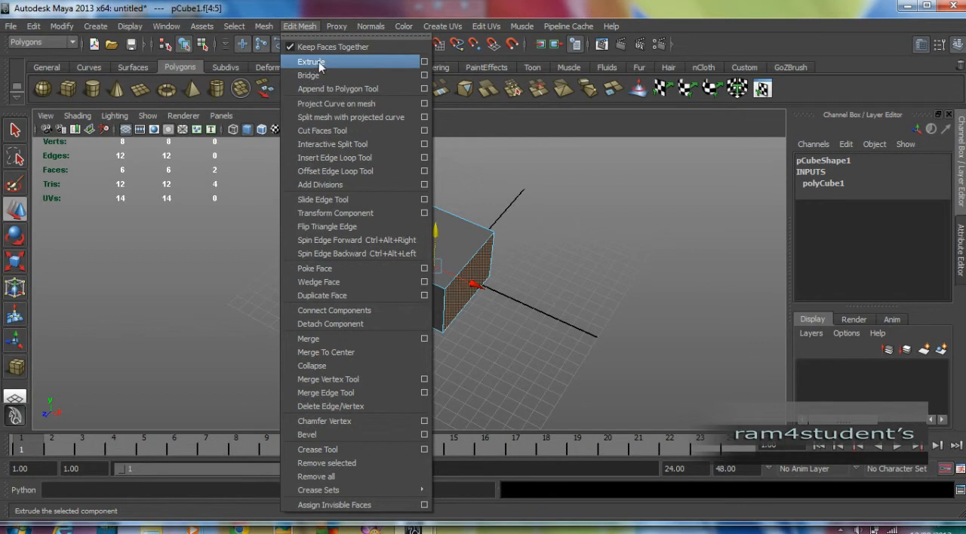
pyautogui.click(311, 62)
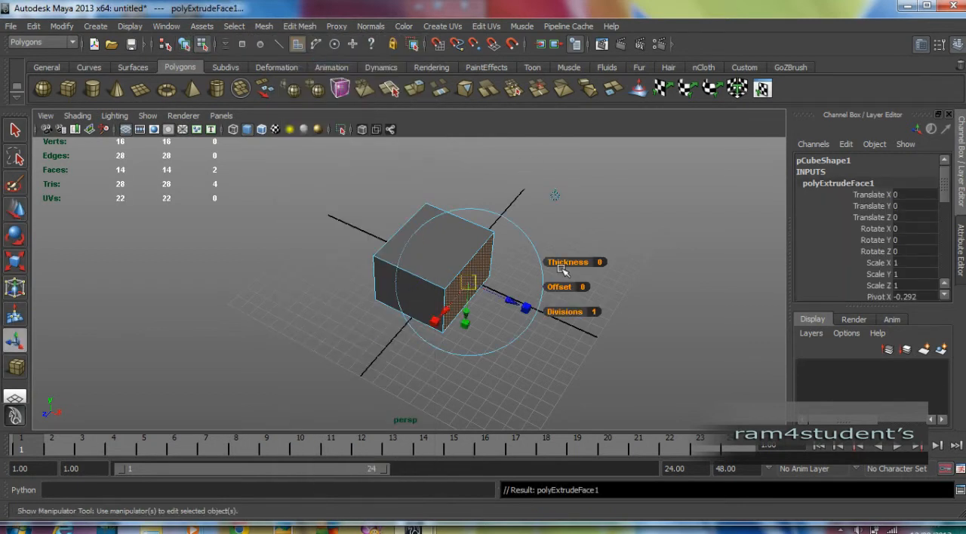
pyautogui.scroll(2, 515, 283)
pyautogui.scroll(3, 515, 284)
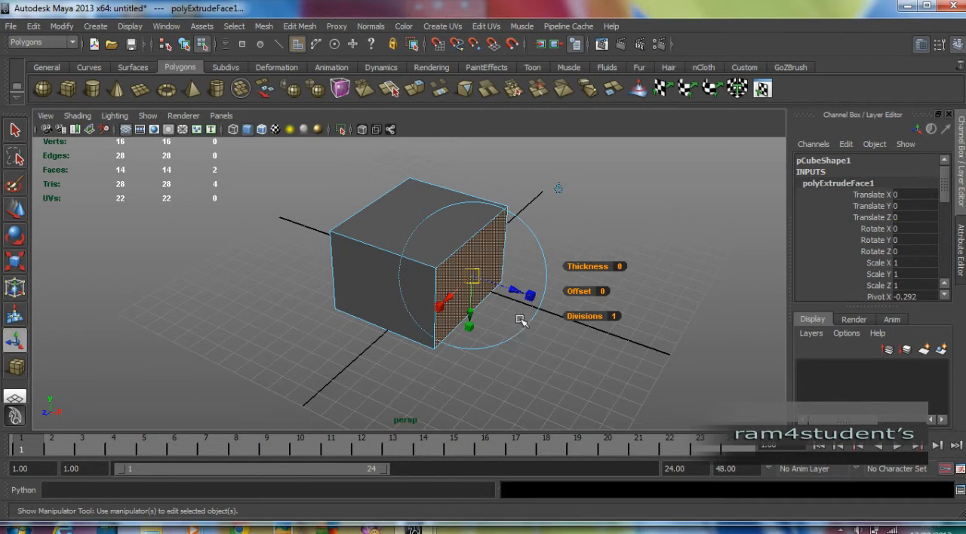
pyautogui.scroll(-2, 519, 320)
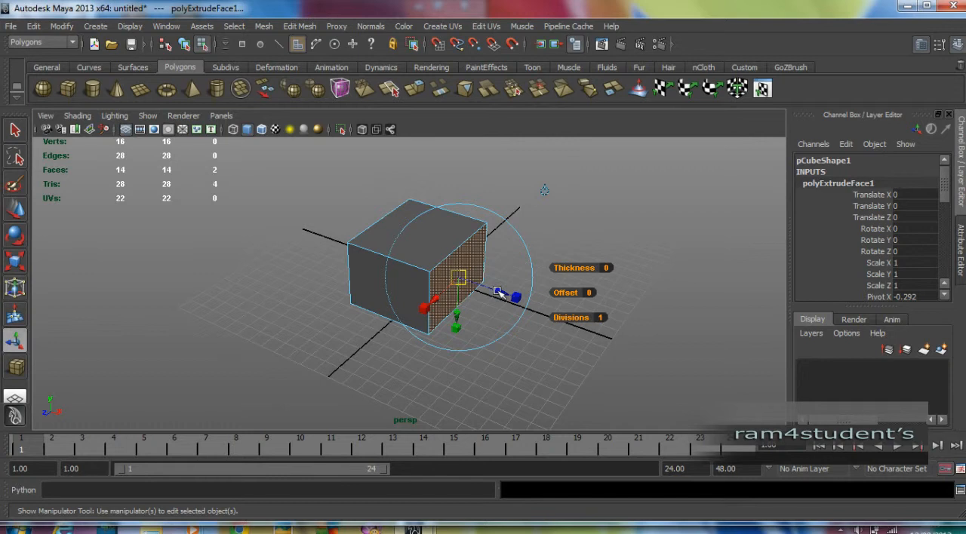
pyautogui.moveTo(499, 292); pyautogui.dragTo(569, 315)
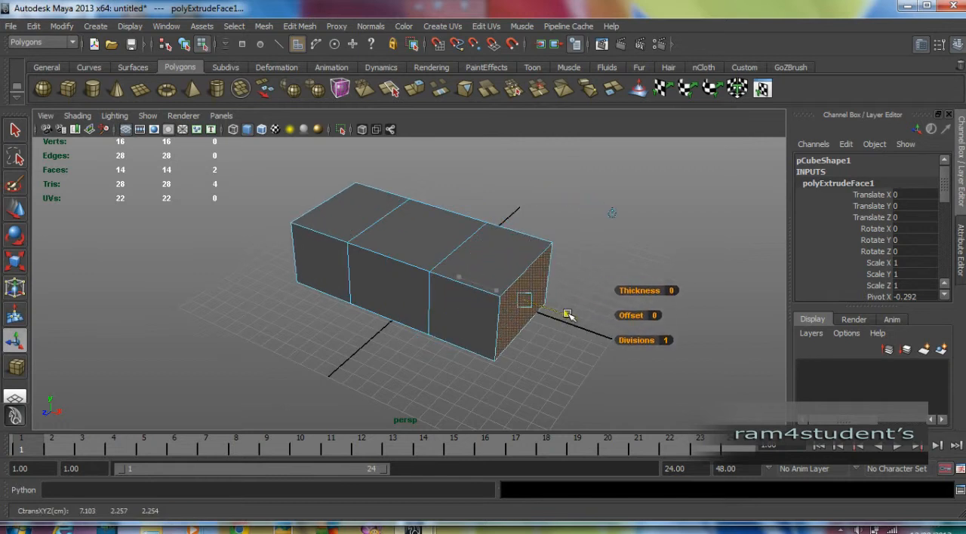
pyautogui.keyDown('alt'); pyautogui.moveTo(579, 358); pyautogui.dragTo(571, 345); pyautogui.keyUp('alt')
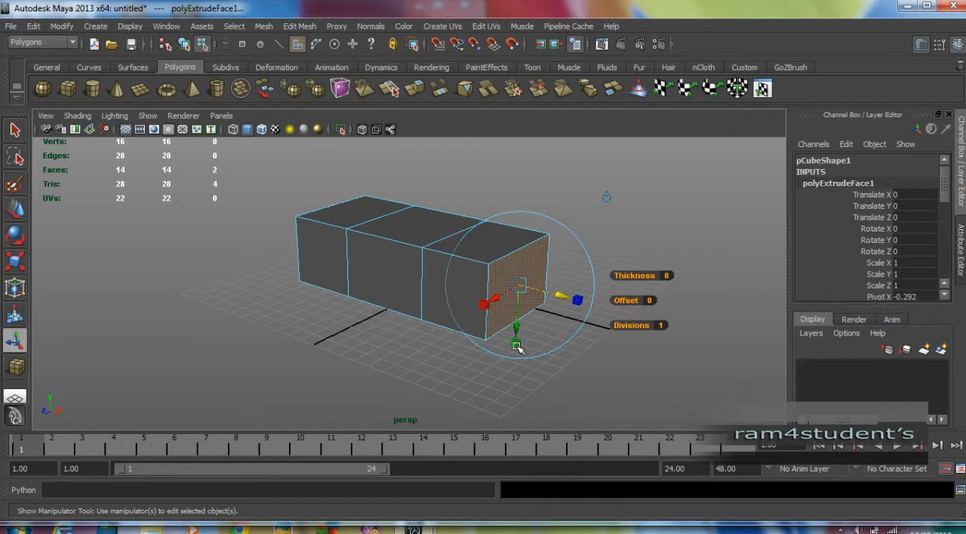
pyautogui.moveTo(518, 345); pyautogui.dragTo(517, 302)
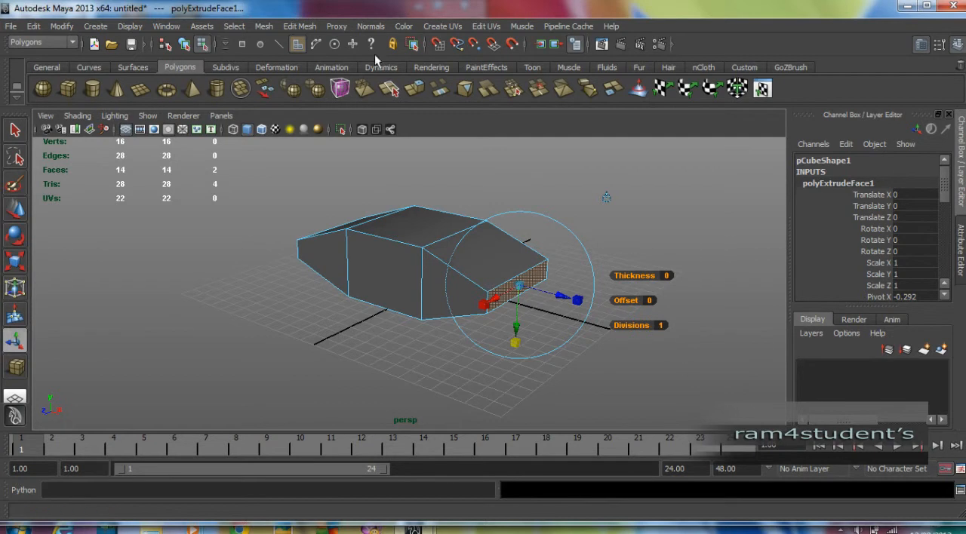
# Extrude the two narrowed end faces outward again to form flat wings on both sides
pyautogui.click(304, 27)
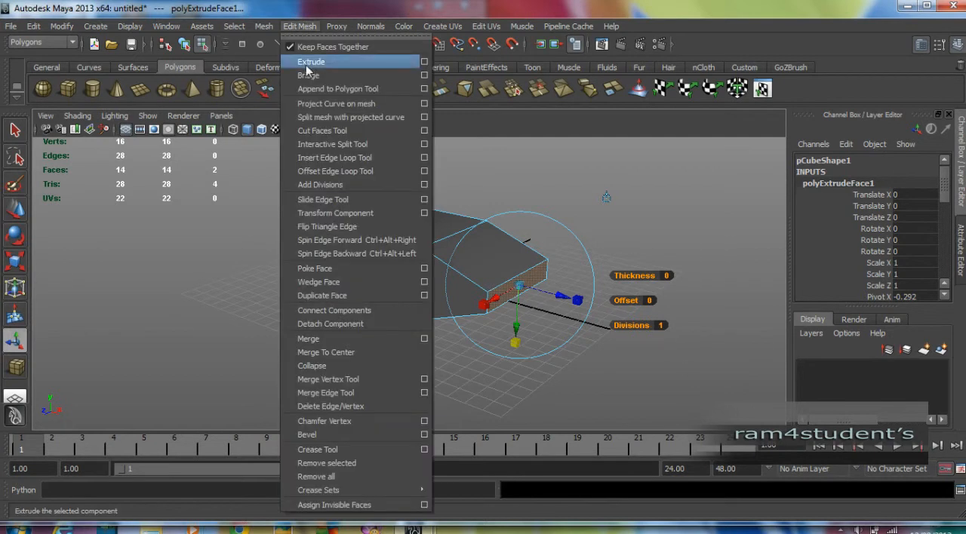
pyautogui.click(312, 63)
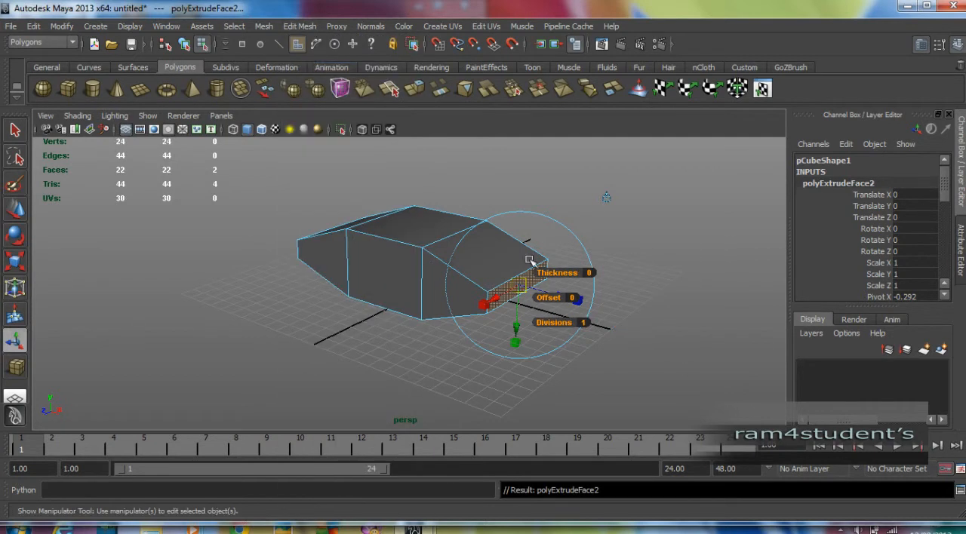
pyautogui.moveTo(556, 300); pyautogui.dragTo(669, 337)
pyautogui.scroll(-2, 558, 241)
pyautogui.keyDown('alt'); pyautogui.moveTo(541, 244); pyautogui.dragTo(502, 249); pyautogui.keyUp('alt')
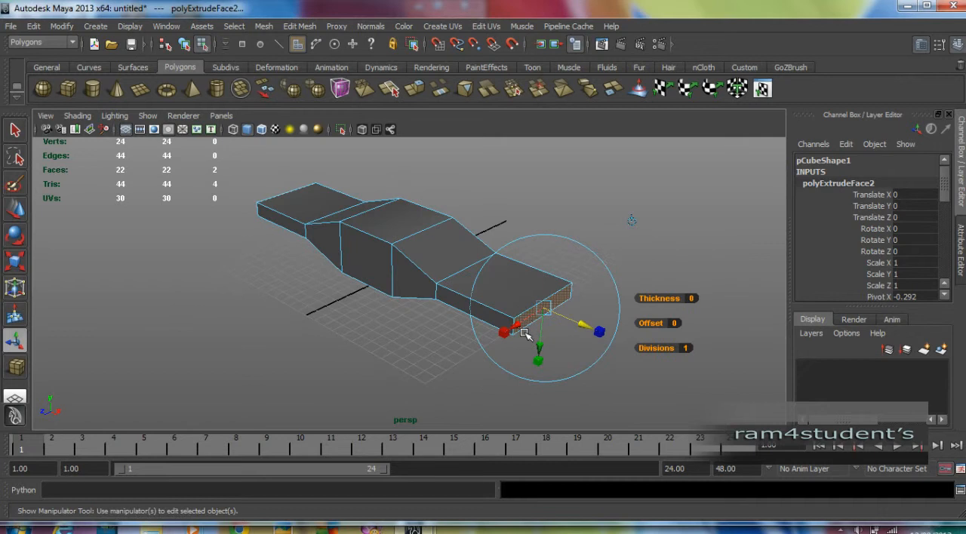
# Scale both wing tips to about 0.4 in height and 0.54 in depth, sweep them back to about Z -7.9, and deselect them
pyautogui.moveTo(540, 367); pyautogui.dragTo(546, 334)
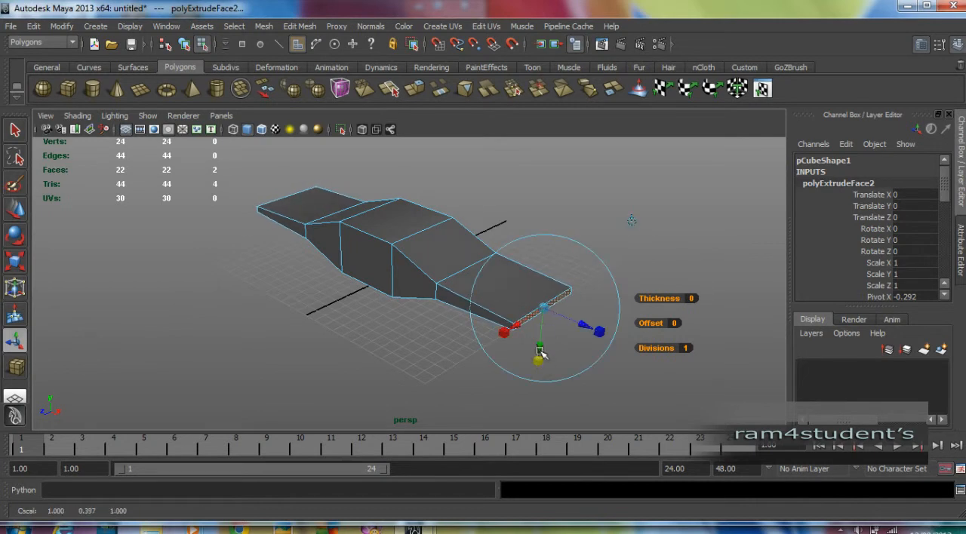
pyautogui.keyDown('alt'); pyautogui.moveTo(511, 352); pyautogui.dragTo(500, 356); pyautogui.keyUp('alt')
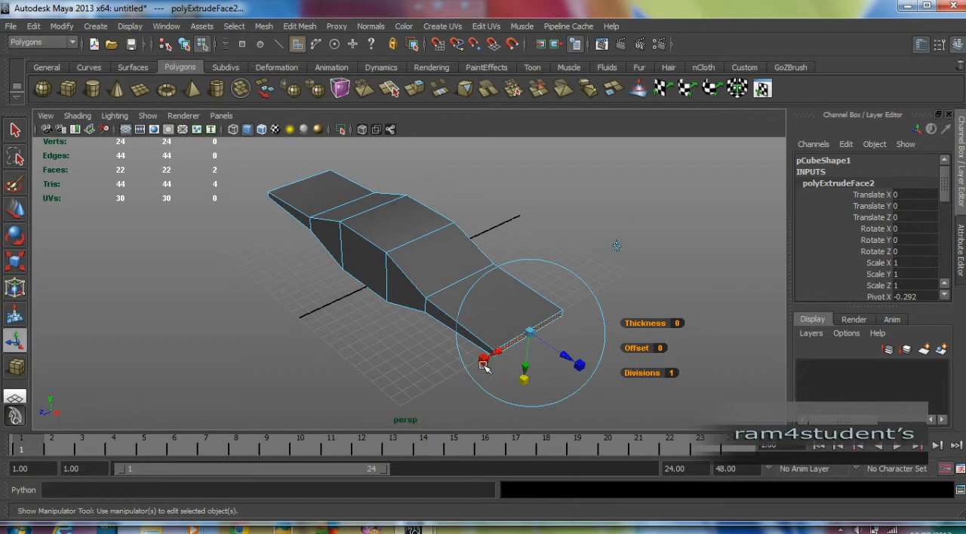
pyautogui.moveTo(483, 361); pyautogui.dragTo(518, 355)
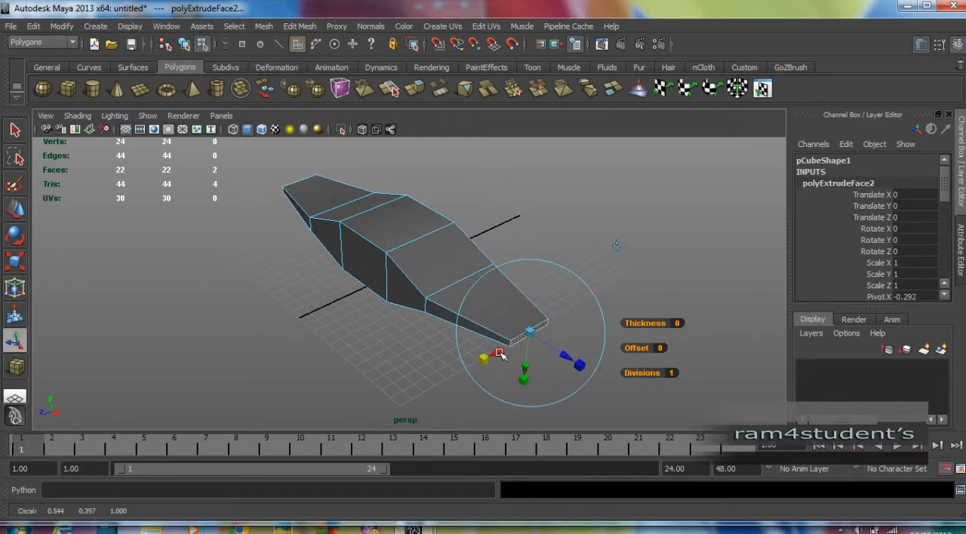
pyautogui.moveTo(502, 355); pyautogui.dragTo(627, 335)
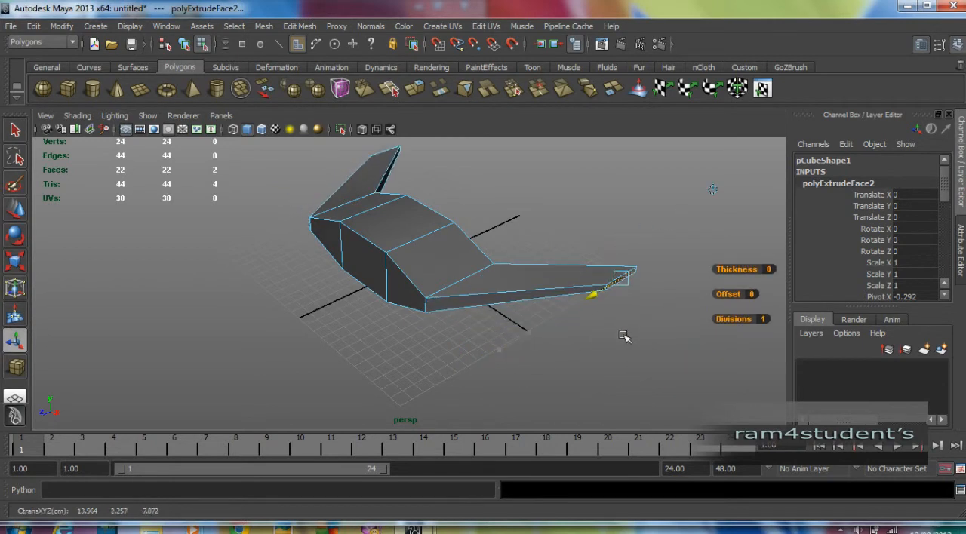
pyautogui.click(388, 351)
pyautogui.moveTo(387, 352)
pyautogui.keyDown('alt'); pyautogui.mouseDown()
pyautogui.moveTo(401, 351)
pyautogui.moveTo(390, 353)
pyautogui.mouseUp(); pyautogui.keyUp('alt')
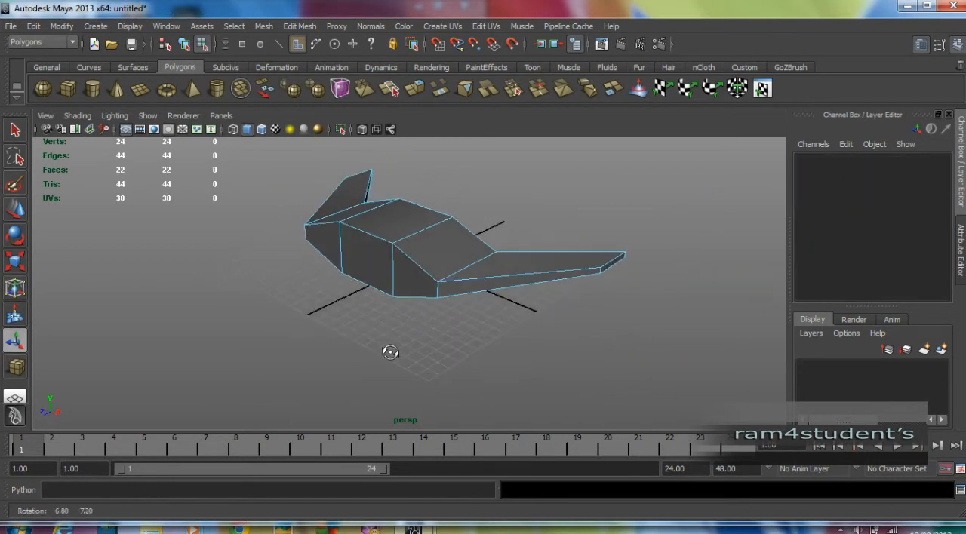
# Extrude the body's front face forward to about Z 9.0 and scale it uniformly to about 0.68
pyautogui.click(371, 264)
pyautogui.keyDown('alt'); pyautogui.moveTo(371, 264); pyautogui.dragTo(377, 285); pyautogui.keyUp('alt')
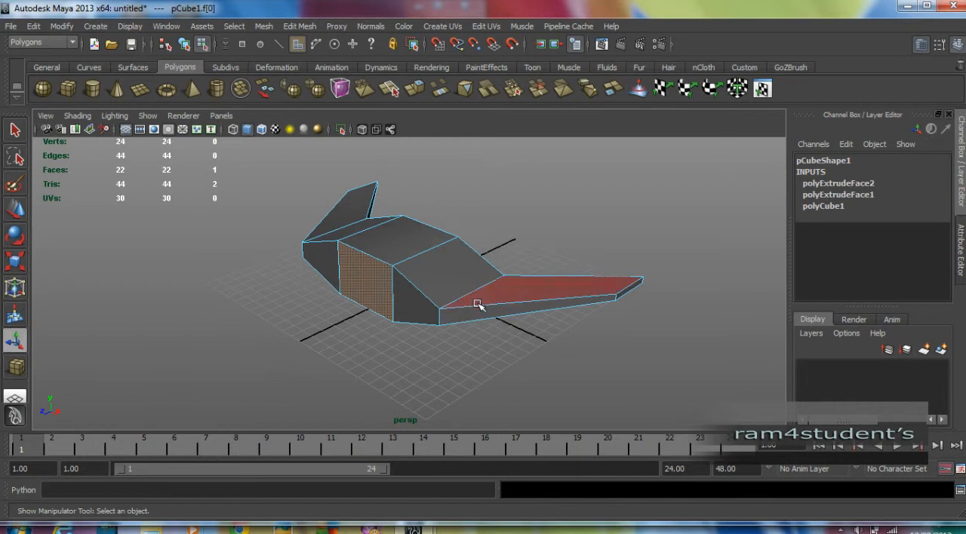
pyautogui.hotkey('ctrl', 'e')
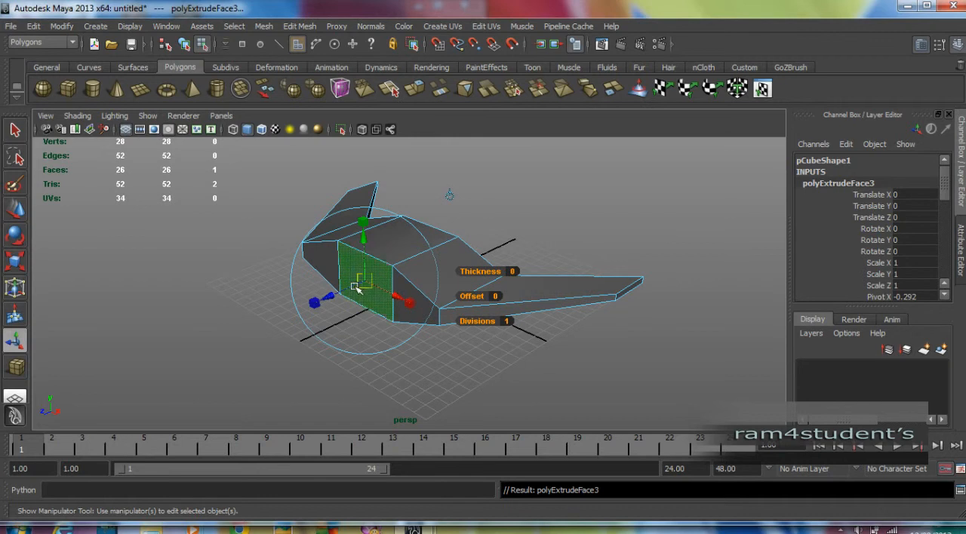
pyautogui.moveTo(334, 294); pyautogui.dragTo(291, 316)
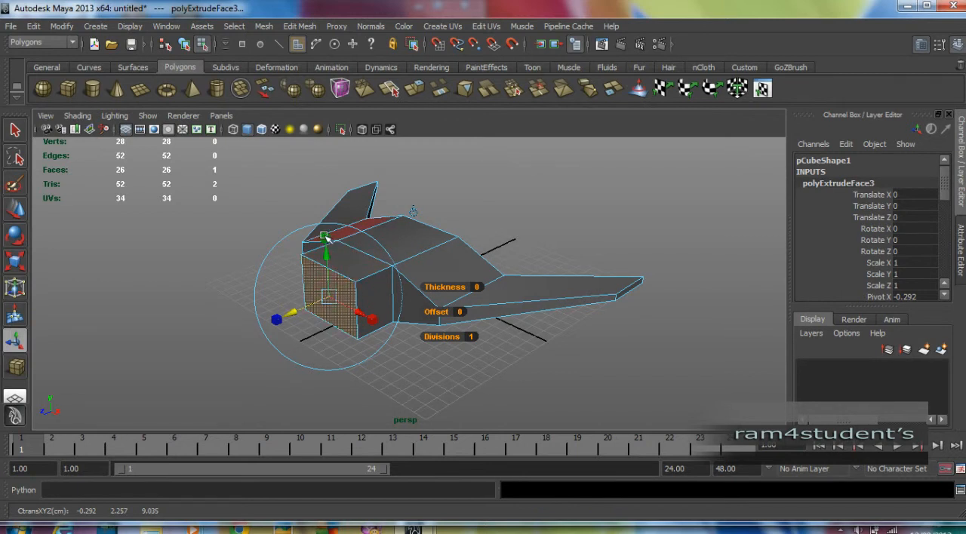
pyautogui.click(327, 296)
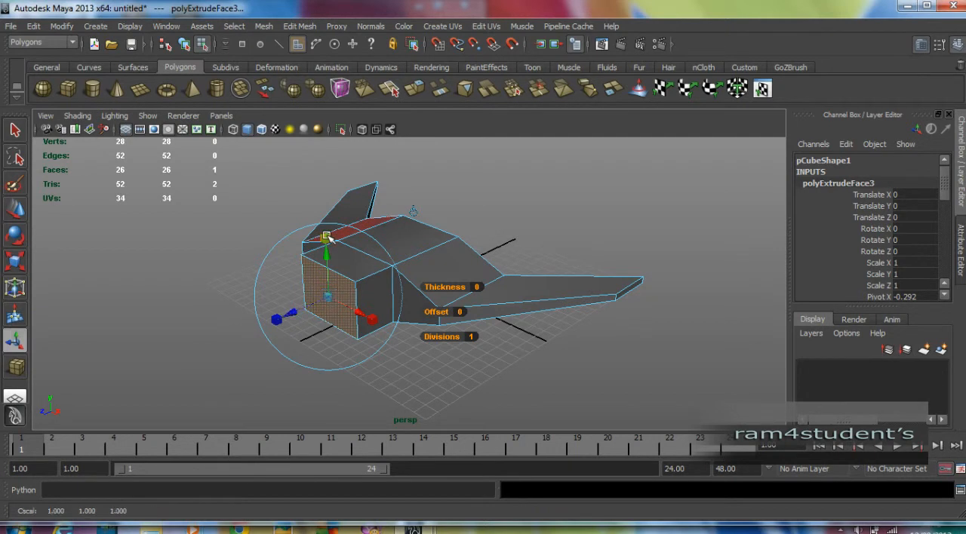
pyautogui.moveTo(328, 295); pyautogui.dragTo(316, 308)
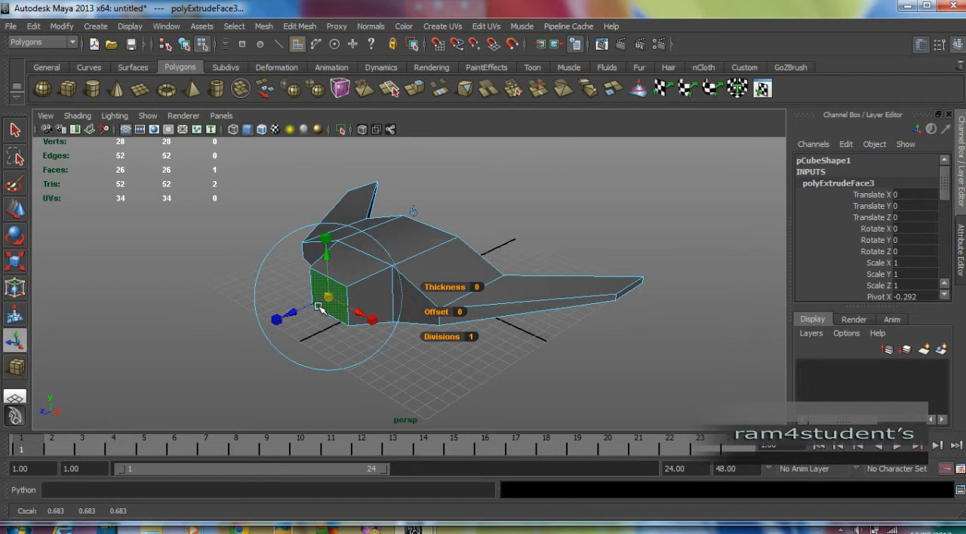
# Extrude the front face forward twice more into a tapered nose, scale the tip uniformly to about 0.33, and deselect it
pyautogui.hotkey('ctrl', 'e')
pyautogui.moveTo(317, 307); pyautogui.dragTo(246, 344)
pyautogui.click(295, 254)
pyautogui.hotkey('ctrl', 'e')
pyautogui.moveTo(279, 320); pyautogui.dragTo(254, 339)
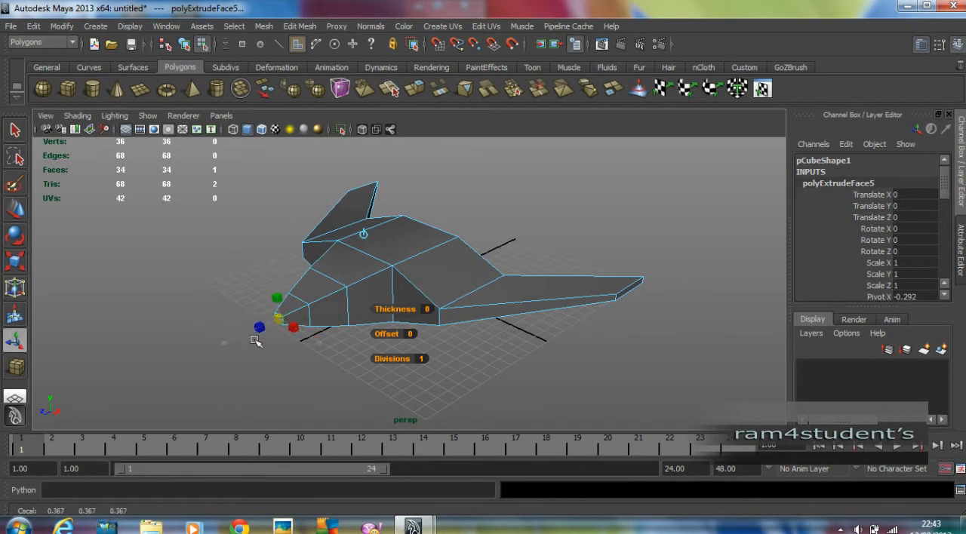
pyautogui.click(556, 379)
pyautogui.moveTo(509, 368)
pyautogui.keyDown('alt'); pyautogui.mouseDown()
pyautogui.moveTo(541, 354)
pyautogui.moveTo(501, 357)
pyautogui.moveTo(511, 370)
pyautogui.mouseUp(); pyautogui.keyUp('alt')
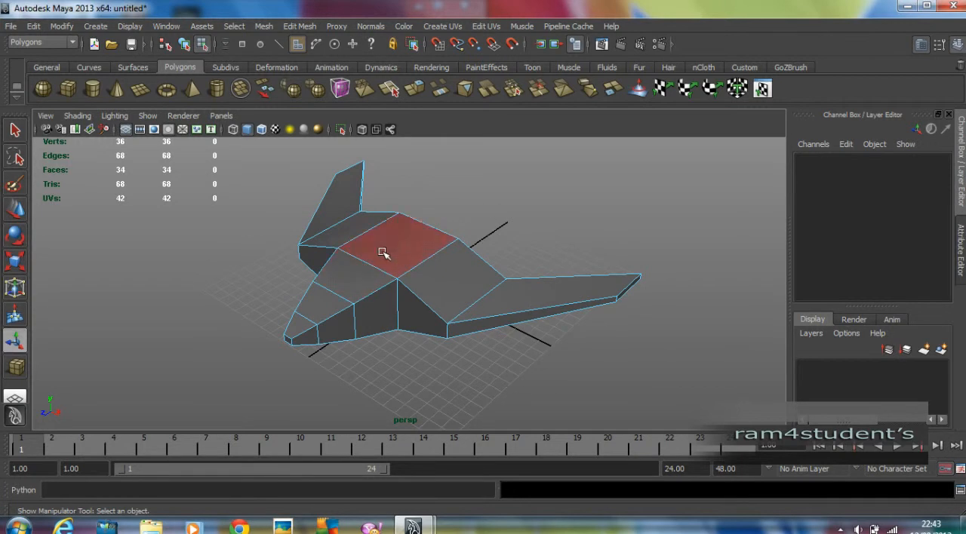
# Extrude the body's middle top face in place, scale it to a narrow strip about half its length, and shift it back to about Z 0.87
pyautogui.click(408, 247)
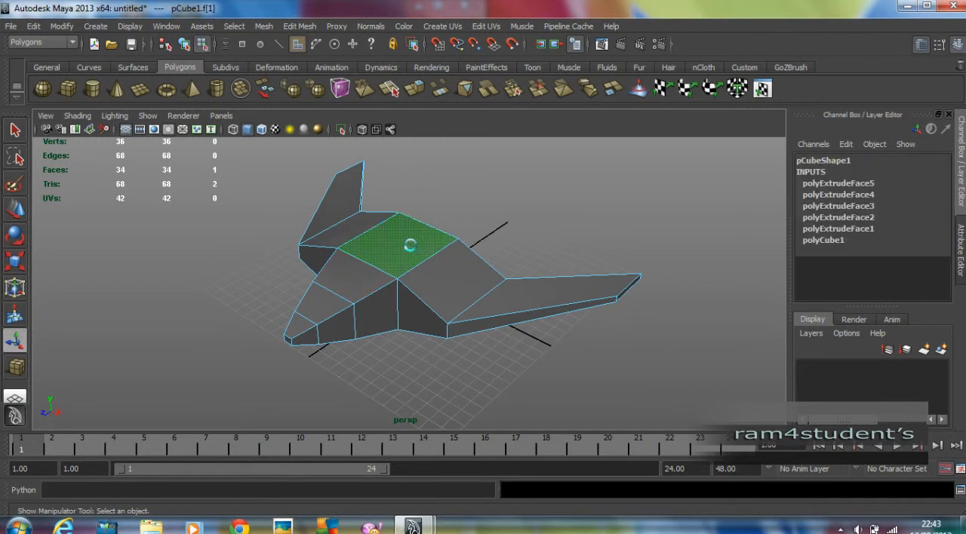
pyautogui.hotkey('ctrl', 'e')
pyautogui.moveTo(441, 260); pyautogui.dragTo(399, 243)
pyautogui.moveTo(441, 217); pyautogui.dragTo(422, 224)
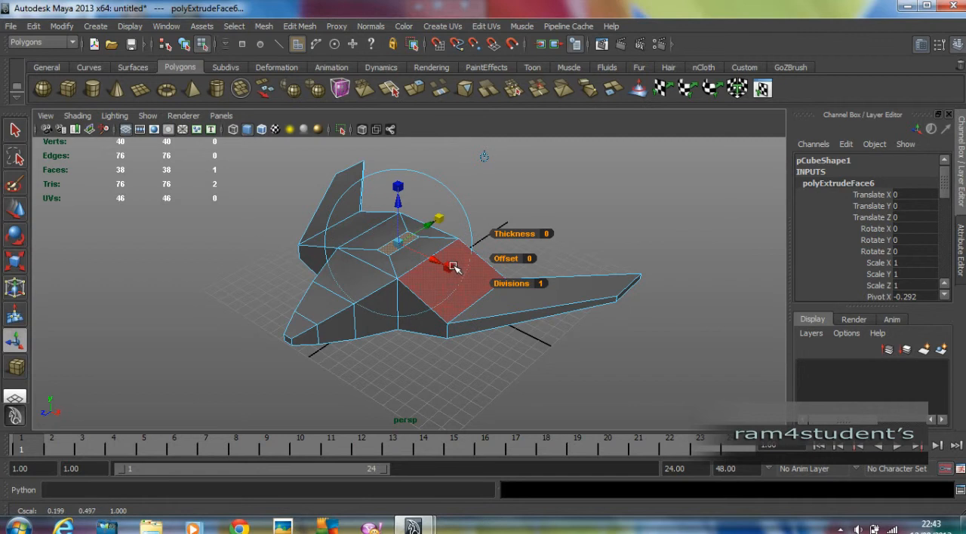
pyautogui.keyDown('alt'); pyautogui.moveTo(545, 225); pyautogui.dragTo(511, 224); pyautogui.keyUp('alt')
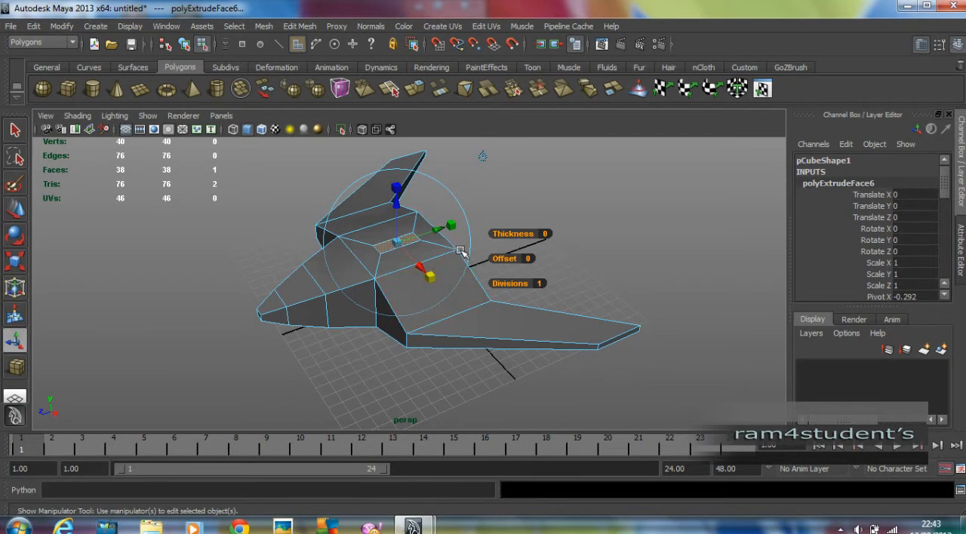
pyautogui.moveTo(429, 232); pyautogui.dragTo(450, 228)
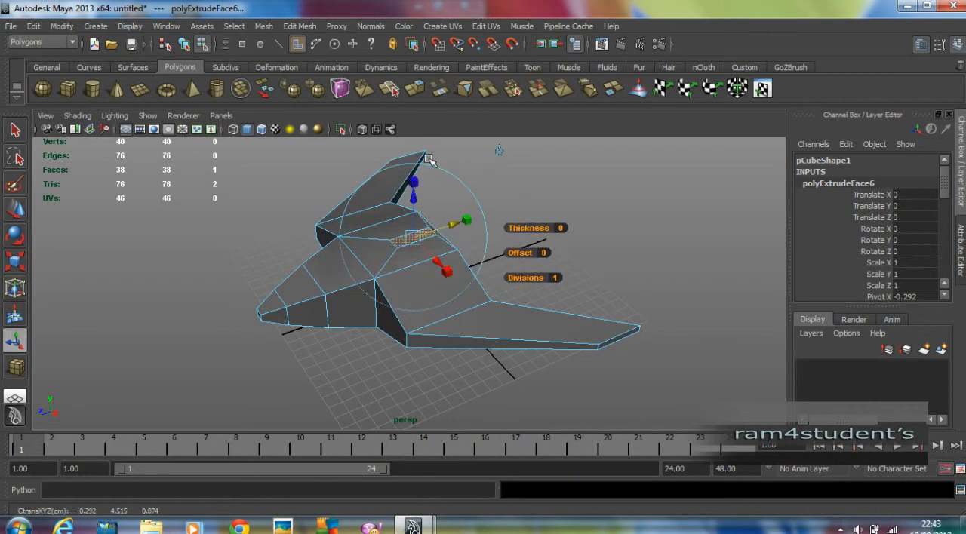
# Extrude the narrow top strip upward into a tail fin, sweep its tip back to about Z -3.4, and deselect it
pyautogui.hotkey('ctrl', 'e')
pyautogui.moveTo(415, 202); pyautogui.dragTo(415, 135)
pyautogui.keyDown('alt'); pyautogui.moveTo(540, 307); pyautogui.dragTo(474, 247); pyautogui.keyUp('alt')
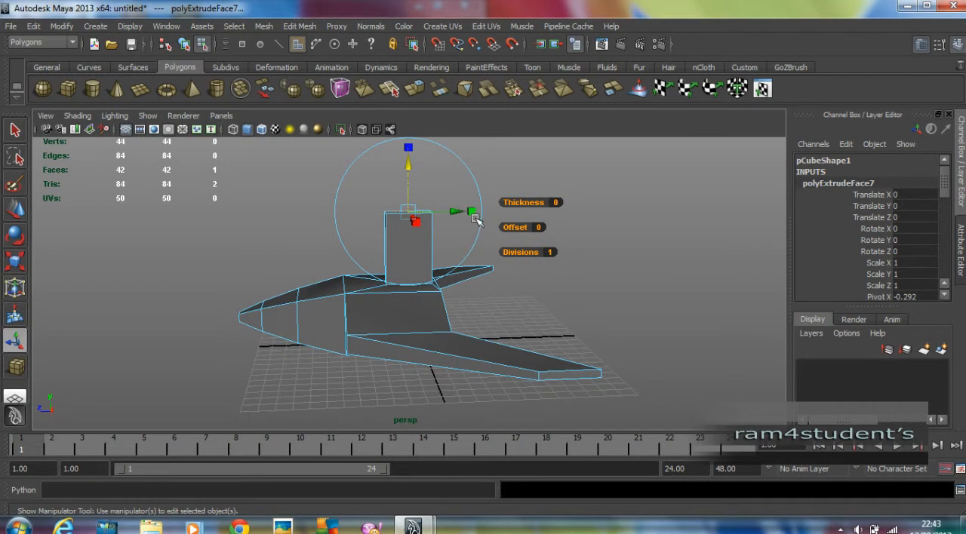
pyautogui.moveTo(476, 215); pyautogui.dragTo(511, 215)
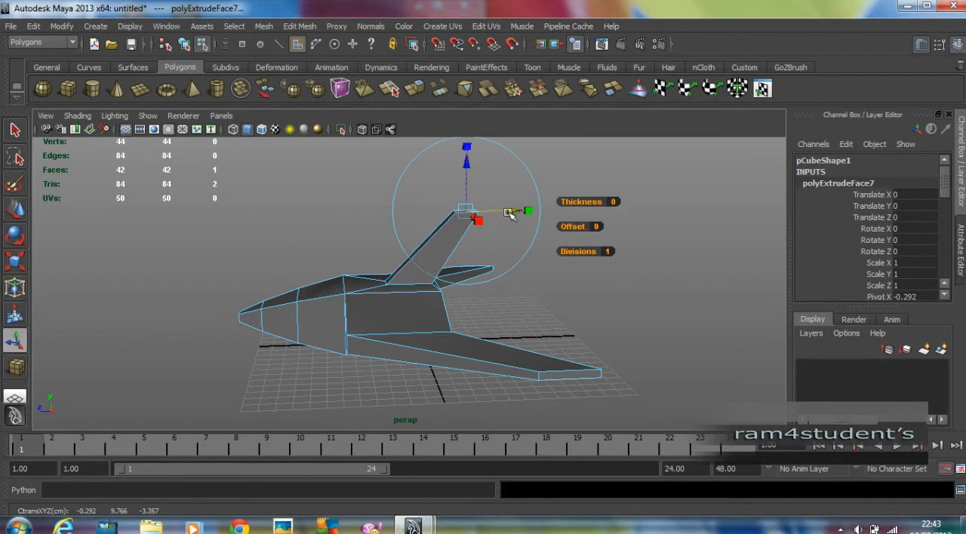
pyautogui.keyDown('alt'); pyautogui.moveTo(513, 327); pyautogui.dragTo(611, 287); pyautogui.keyUp('alt')
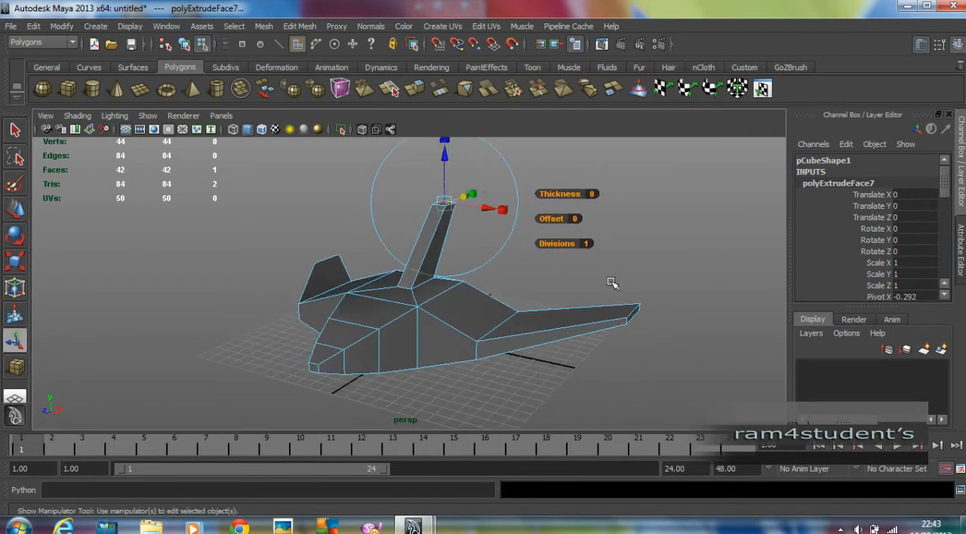
pyautogui.click(611, 286)
# Extrude the two front-facing faces at the wing roots in place and scale them uniformly to about 0.63
pyautogui.click(440, 347)
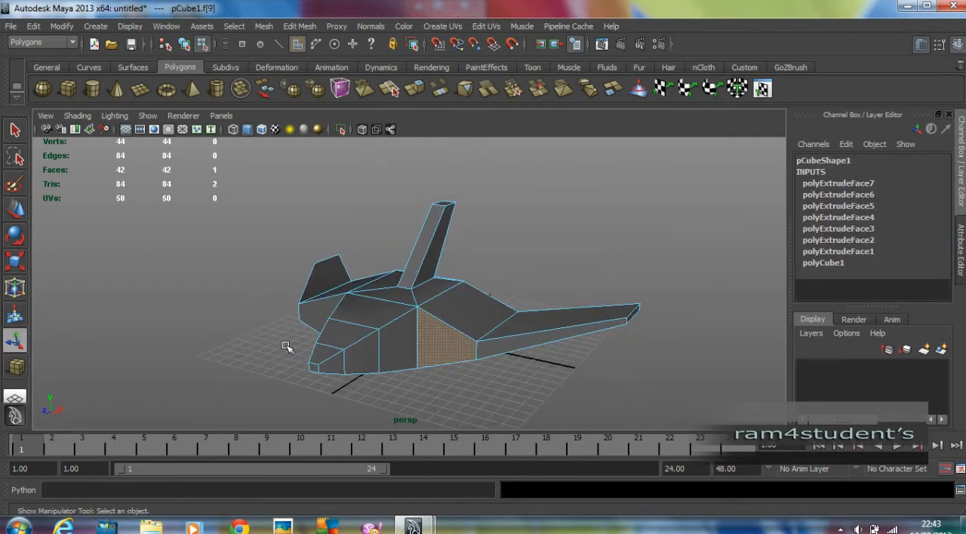
pyautogui.keyDown('alt'); pyautogui.moveTo(258, 357); pyautogui.dragTo(304, 344); pyautogui.keyUp('alt')
pyautogui.keyDown('shift'); pyautogui.click(324, 325); pyautogui.keyUp('shift')
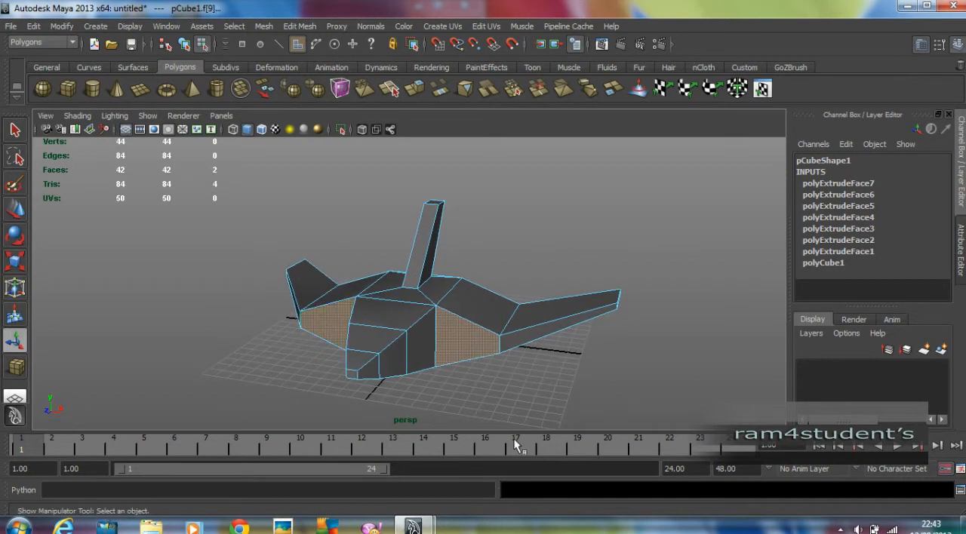
pyautogui.hotkey('ctrl', 'e')
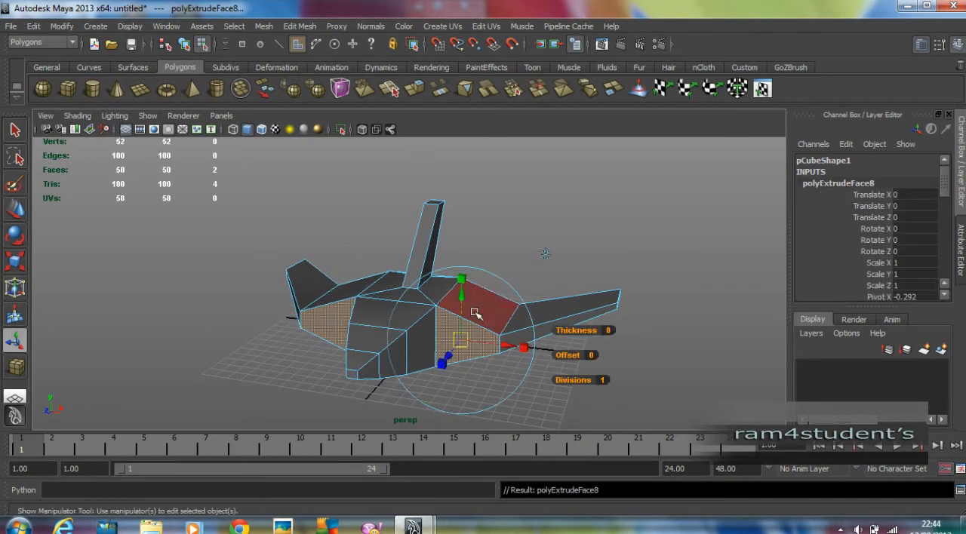
pyautogui.keyDown('alt'); pyautogui.moveTo(471, 306); pyautogui.dragTo(468, 250); pyautogui.keyUp('alt')
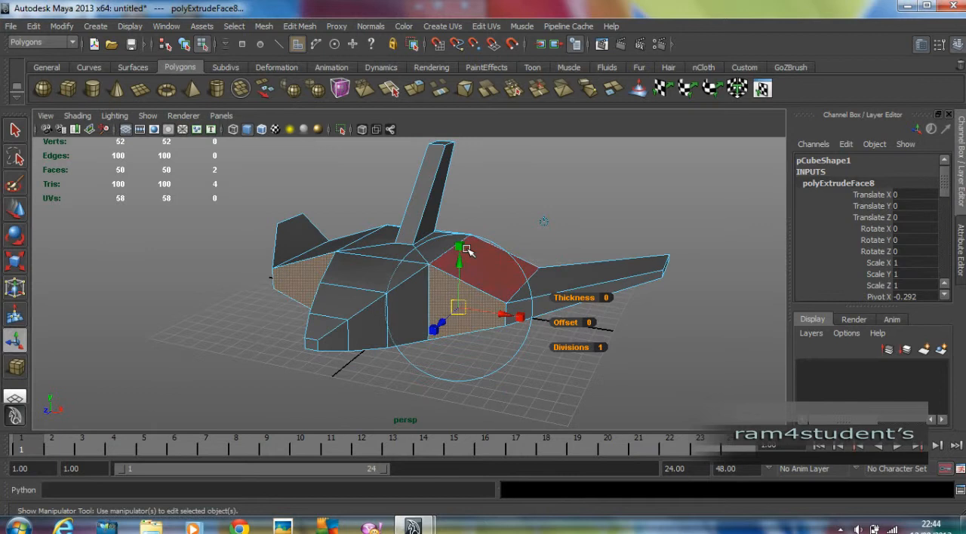
pyautogui.click(461, 245)
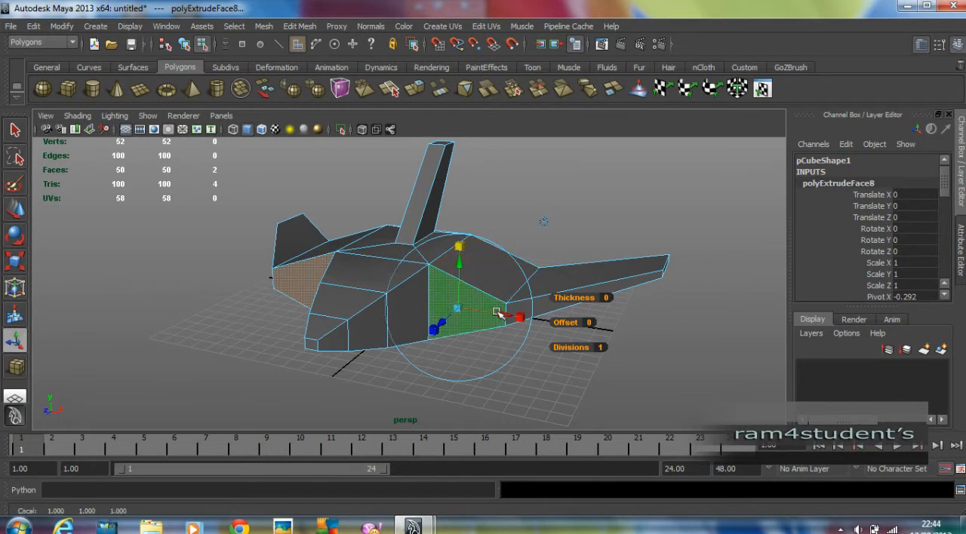
pyautogui.moveTo(459, 307); pyautogui.dragTo(446, 316)
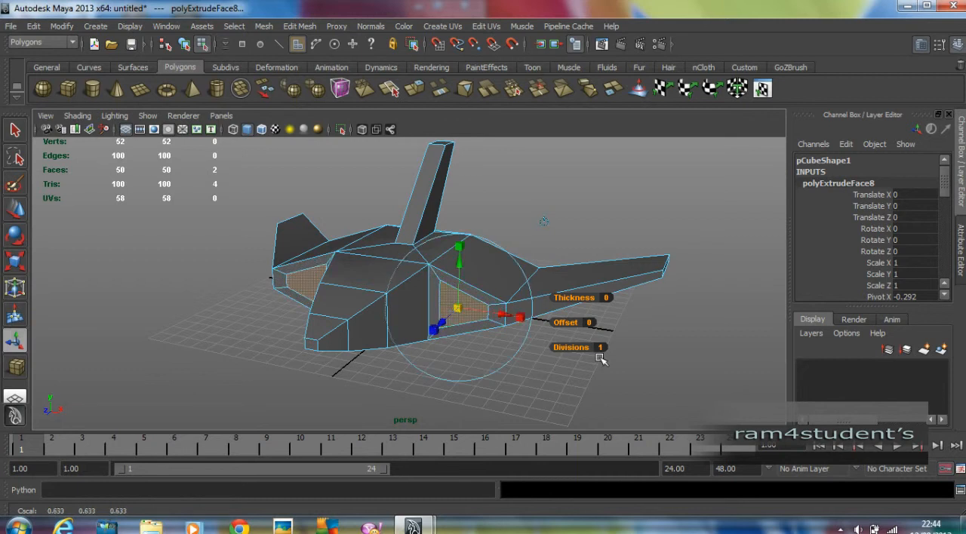
# Extrude the two inset wing-root faces again, push them into the body as intakes, and deselect them
pyautogui.keyDown('alt'); pyautogui.moveTo(641, 351); pyautogui.dragTo(610, 352); pyautogui.keyUp('alt')
pyautogui.press('g')
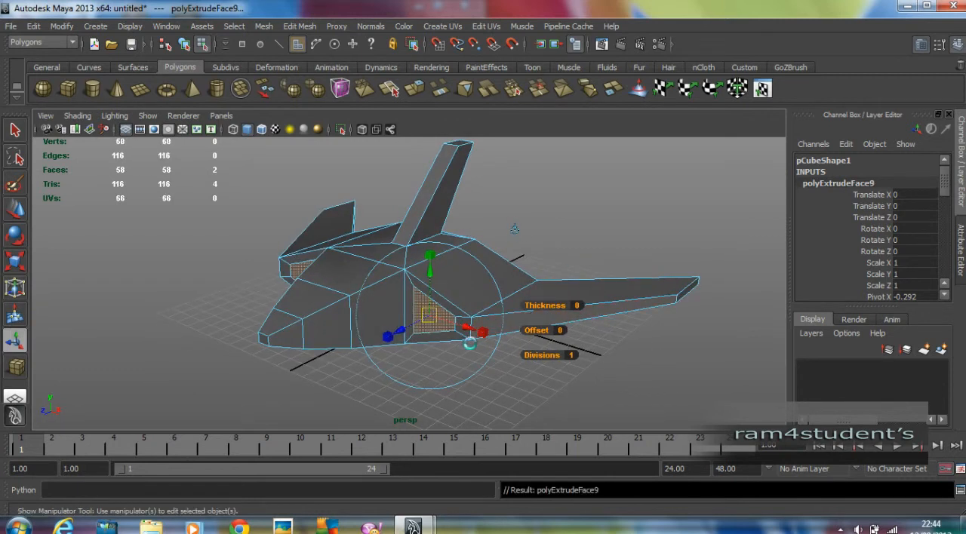
pyautogui.moveTo(408, 330); pyautogui.dragTo(518, 259)
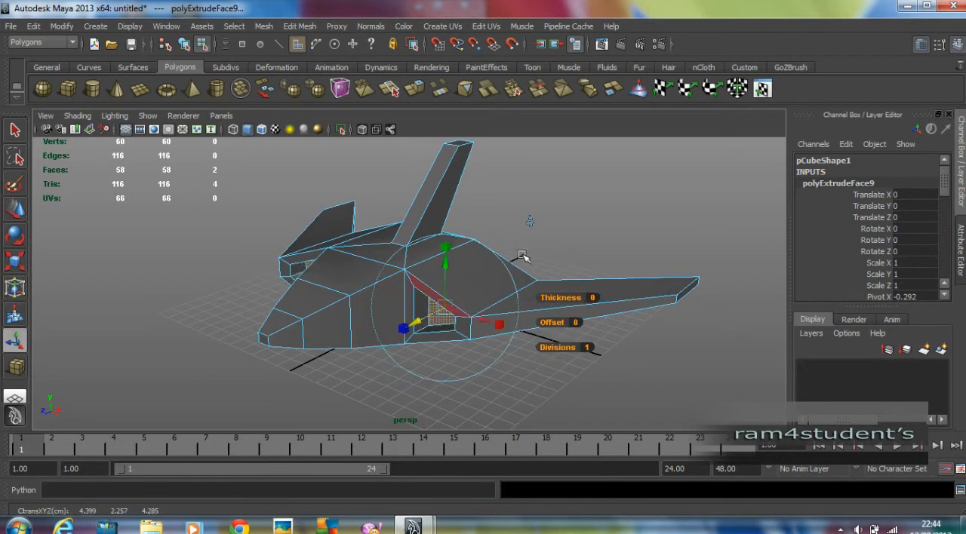
pyautogui.click(619, 185)
# Extrude the body's rear face in place, scale it uniformly, extrude it a second time, and deselect it
pyautogui.keyDown('alt'); pyautogui.moveTo(596, 233); pyautogui.dragTo(434, 250); pyautogui.keyUp('alt')
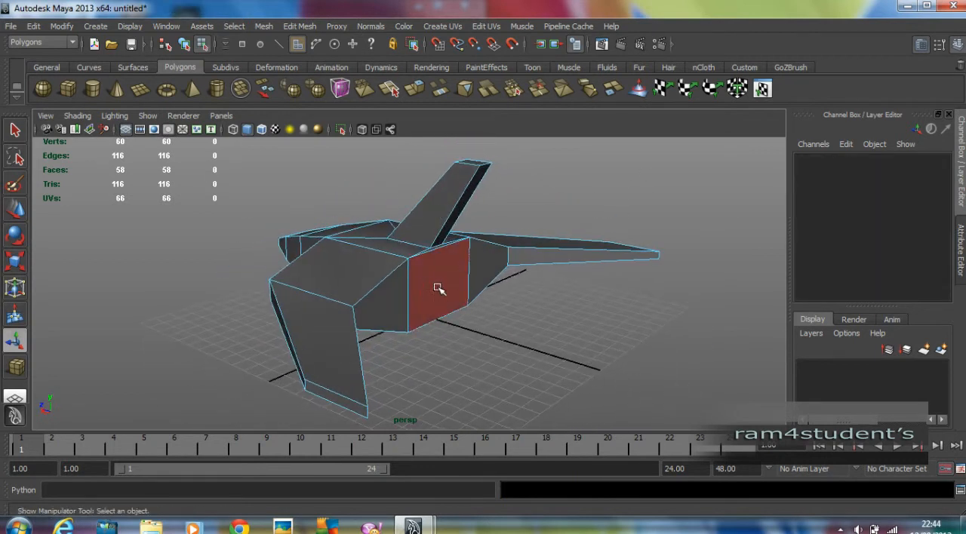
pyautogui.click(438, 289)
pyautogui.hotkey('ctrl', 'e')
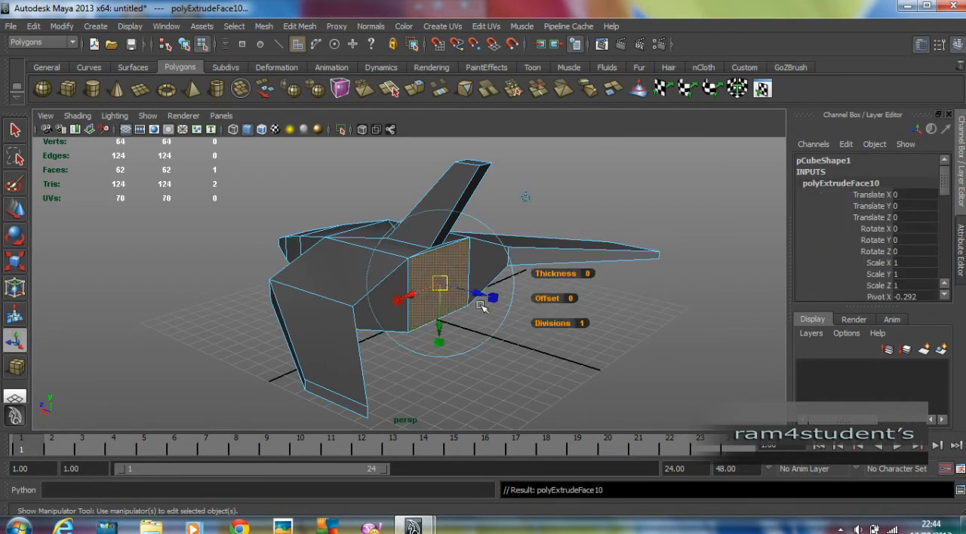
pyautogui.click(492, 299)
pyautogui.moveTo(442, 285)
pyautogui.mouseDown()
pyautogui.moveTo(433, 289)
pyautogui.moveTo(464, 291)
pyautogui.moveTo(444, 294)
pyautogui.mouseUp()
pyautogui.hotkey('ctrl', 'e')
pyautogui.click(639, 321)
pyautogui.moveTo(637, 319)
pyautogui.keyDown('alt'); pyautogui.mouseDown()
pyautogui.moveTo(596, 308)
pyautogui.moveTo(641, 321)
pyautogui.mouseUp(); pyautogui.keyUp('alt')
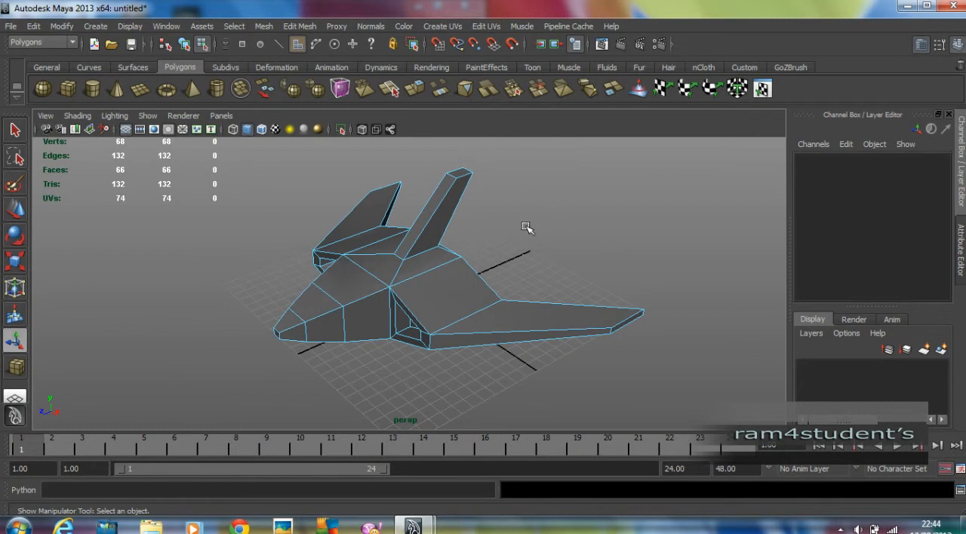
# Return the aircraft to object mode and select it as a whole
pyautogui.rightClick(420, 288)
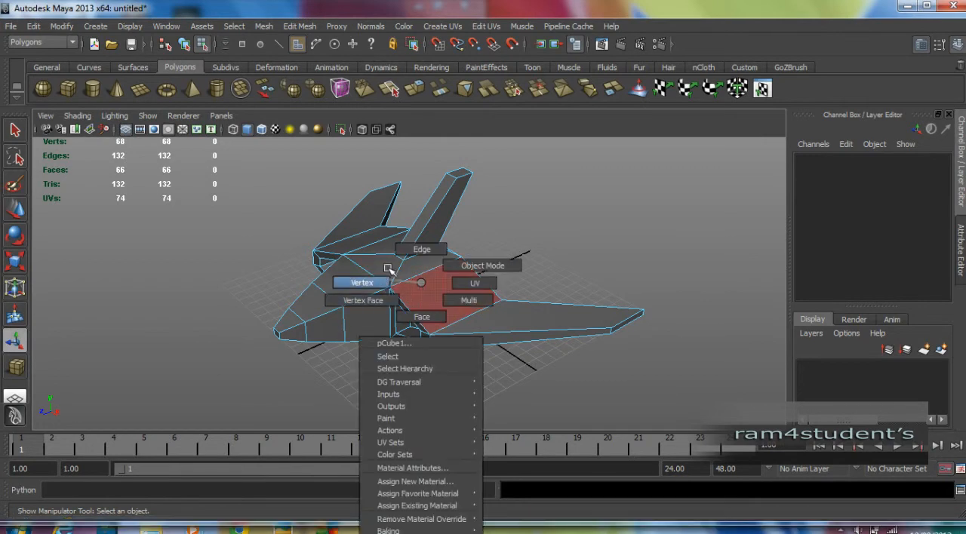
pyautogui.click(468, 266)
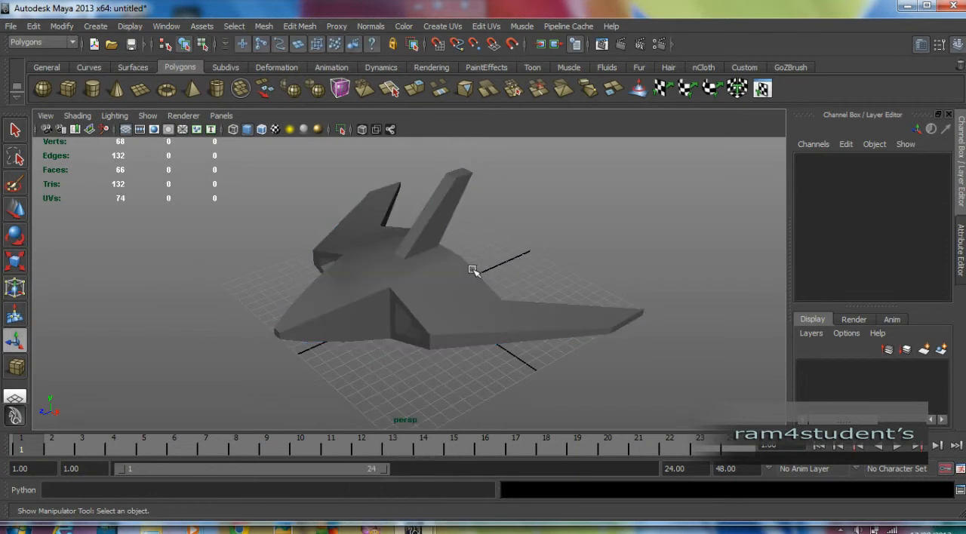
pyautogui.click(440, 279)
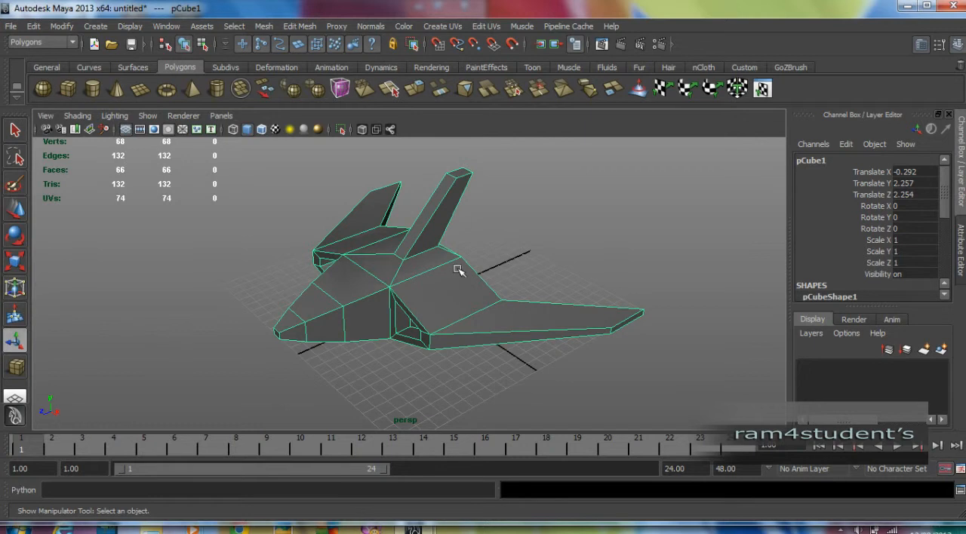
# Toggle the aircraft repeatedly between object mode and face selection, ending in object mode
pyautogui.press('F8')
pyautogui.press('F8')
pyautogui.press('F8')
pyautogui.click(457, 270)
pyautogui.press('F8')
pyautogui.press('F11')
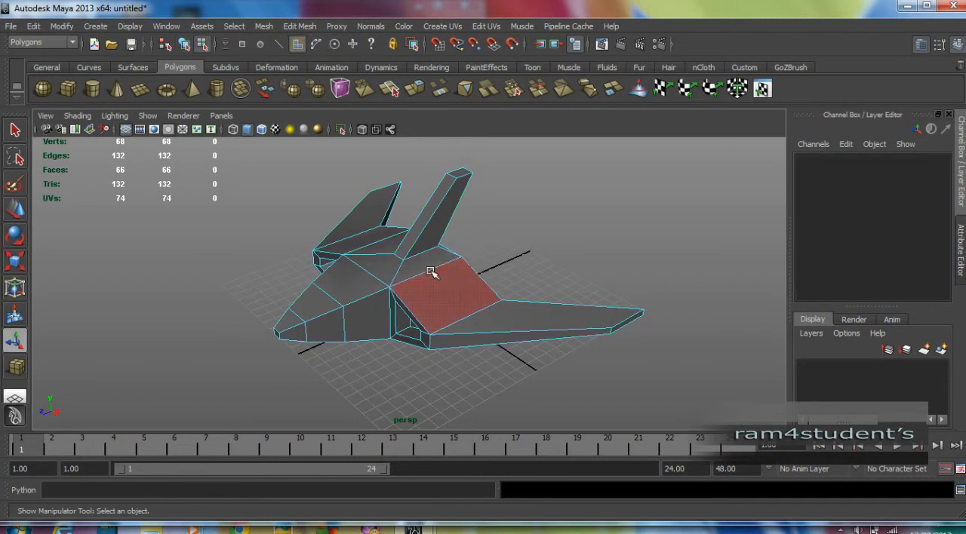
pyautogui.press('F8')
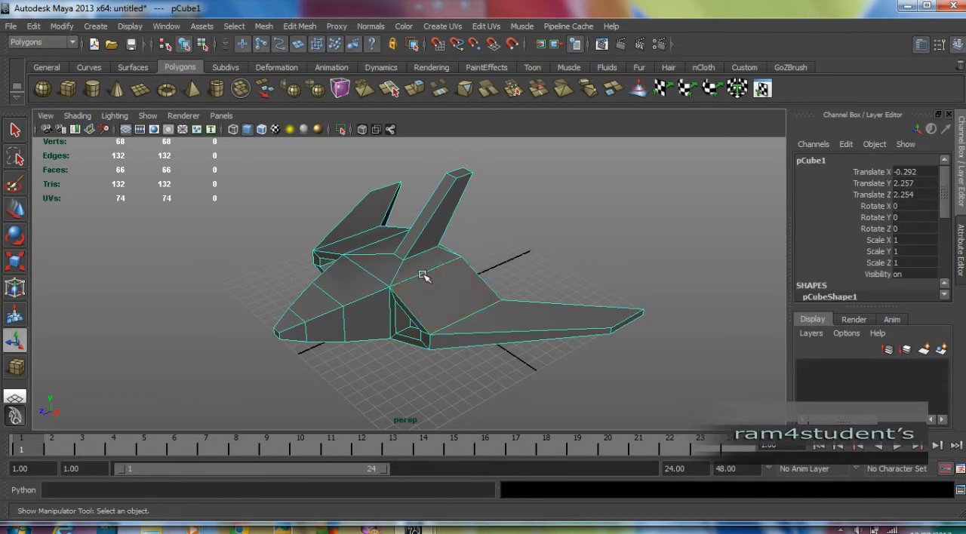
pyautogui.press('F11')
pyautogui.press('F8')
pyautogui.press('F11')
pyautogui.press('F8')
# Display the whole aircraft in smooth mesh preview and deselect it
pyautogui.click(487, 264)
pyautogui.click(418, 290)
pyautogui.press('3')
pyautogui.click(494, 235)
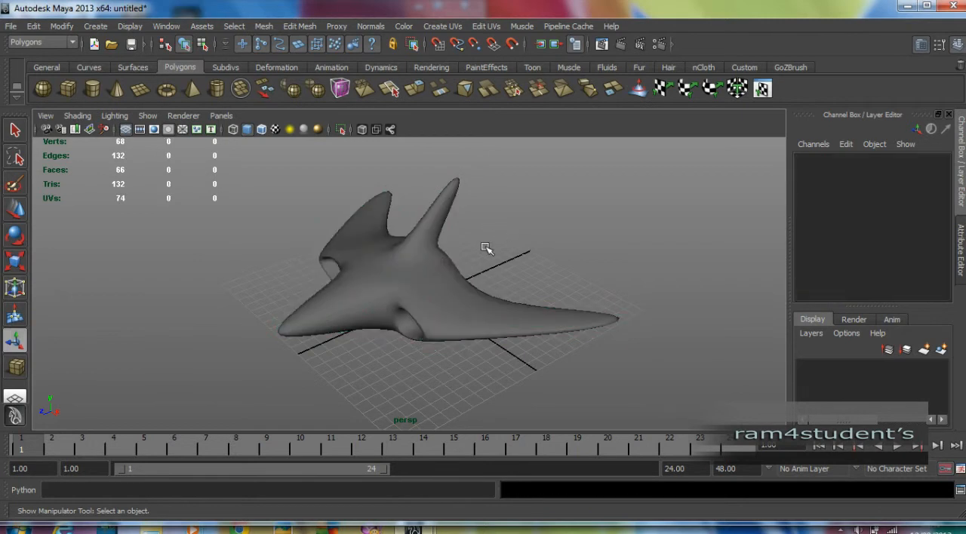
# Assign a Blinn material to the smoothed aircraft and deselect it
pyautogui.keyDown('alt'); pyautogui.moveTo(472, 259); pyautogui.dragTo(491, 255); pyautogui.keyUp('alt')
pyautogui.keyDown('alt'); pyautogui.moveTo(492, 255); pyautogui.dragTo(453, 254, button='right'); pyautogui.keyUp('alt')
pyautogui.keyDown('alt'); pyautogui.moveTo(453, 253); pyautogui.dragTo(460, 254); pyautogui.keyUp('alt')
pyautogui.keyDown('alt'); pyautogui.moveTo(374, 253); pyautogui.dragTo(409, 253, button='right'); pyautogui.keyUp('alt')
pyautogui.keyDown('alt'); pyautogui.moveTo(408, 252); pyautogui.dragTo(428, 272); pyautogui.keyUp('alt')
pyautogui.click(432, 284)
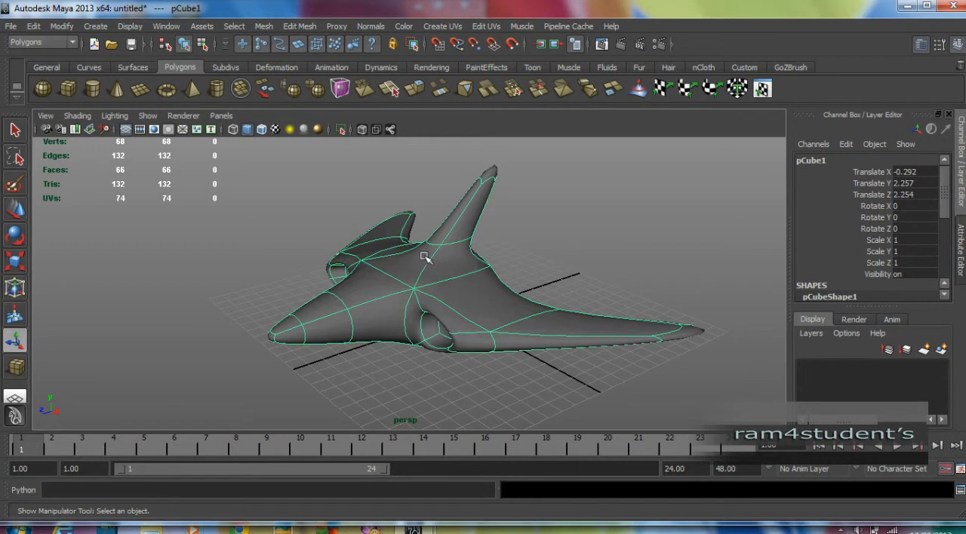
pyautogui.rightClick(443, 266)
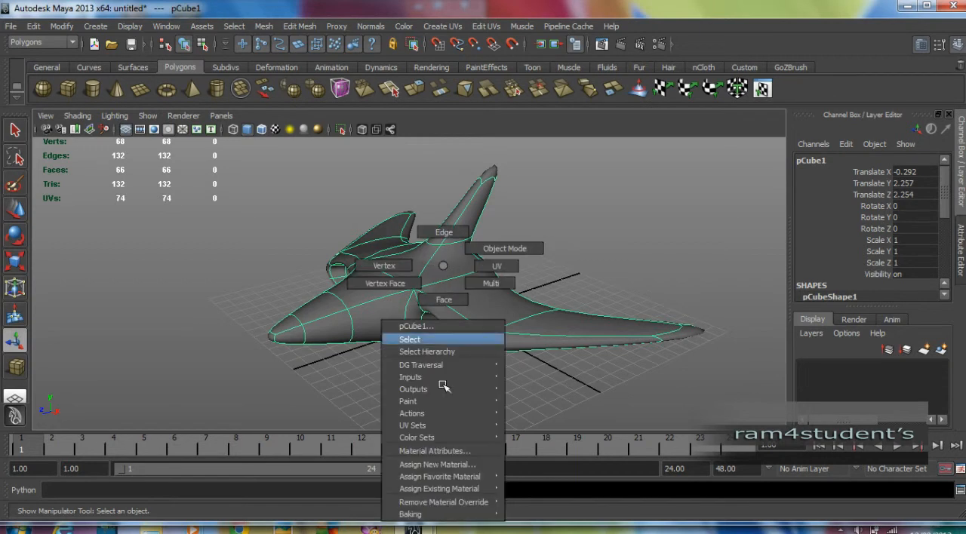
pyautogui.moveTo(434, 480)
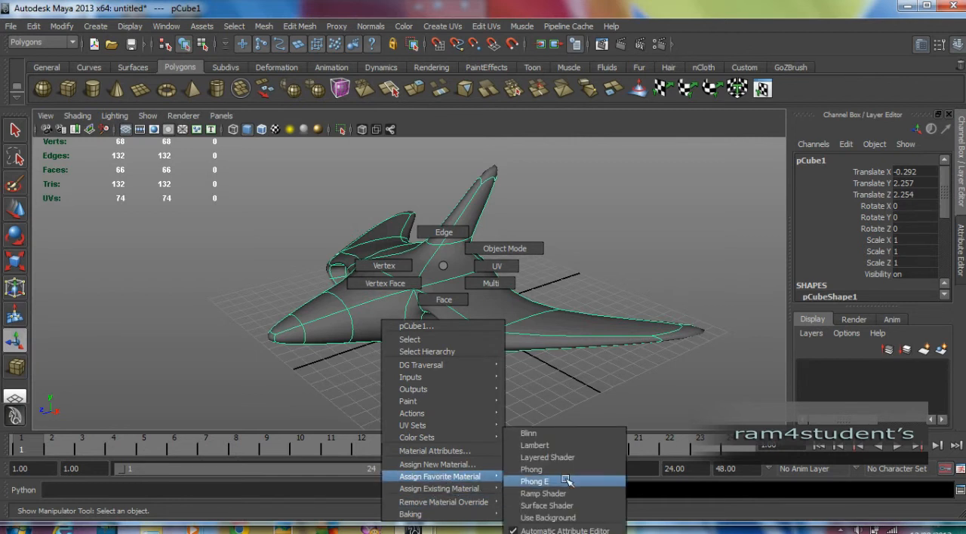
pyautogui.click(531, 435)
pyautogui.click(534, 387)
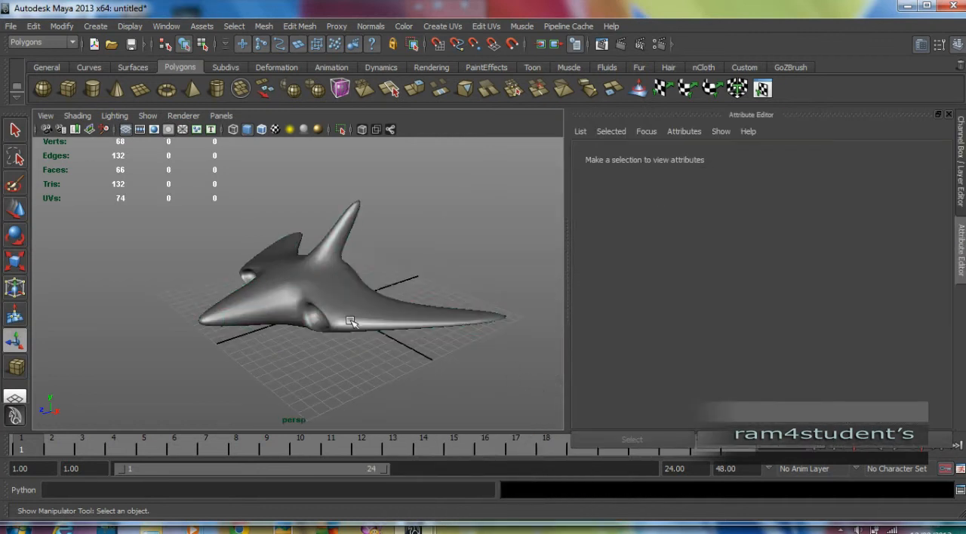
# Hide the Attribute Editor to bring back the Channel Box and inspect the shiny aircraft from the side
pyautogui.click(326, 296)
pyautogui.moveTo(332, 296); pyautogui.dragTo(453, 371, button='right')
pyautogui.click(452, 371)
pyautogui.moveTo(451, 298)
pyautogui.keyDown('alt'); pyautogui.mouseDown()
pyautogui.moveTo(437, 297)
pyautogui.moveTo(449, 289)
pyautogui.moveTo(475, 297)
pyautogui.moveTo(448, 293)
pyautogui.mouseUp(); pyautogui.keyUp('alt')
pyautogui.hotkey('ctrl', 'a')
pyautogui.keyDown('alt'); pyautogui.moveTo(593, 290); pyautogui.dragTo(373, 331); pyautogui.keyUp('alt')
# Turn off the aircraft's smooth preview and switch it to vertex selection in a side-on view
pyautogui.click(408, 334)
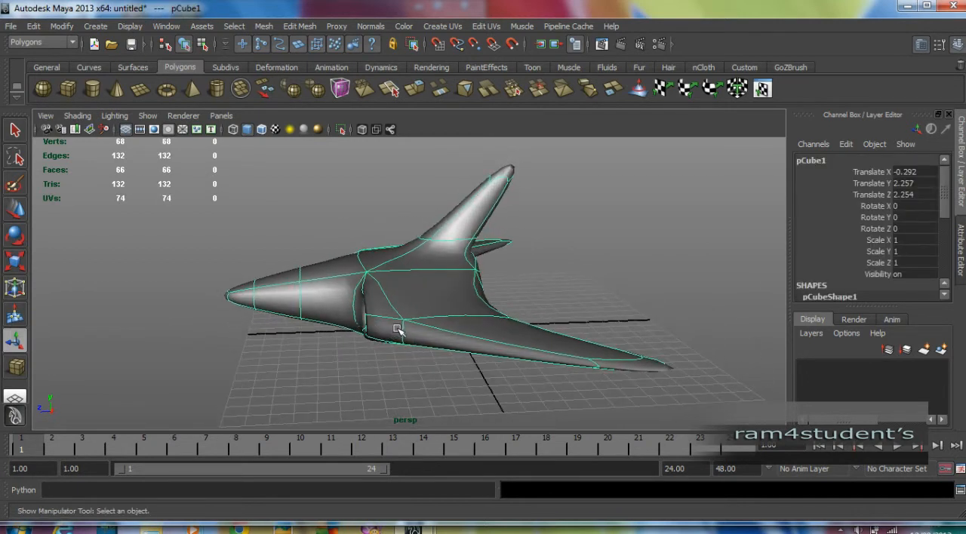
pyautogui.press('1')
pyautogui.keyDown('alt'); pyautogui.moveTo(399, 327); pyautogui.dragTo(432, 313); pyautogui.keyUp('alt')
pyautogui.moveTo(386, 321); pyautogui.dragTo(322, 264, button='right')
# Select all vertices of the nose ahead of the body, rotate them to tilt the nose downward, and lower them slightly
pyautogui.moveTo(278, 247); pyautogui.dragTo(399, 347)
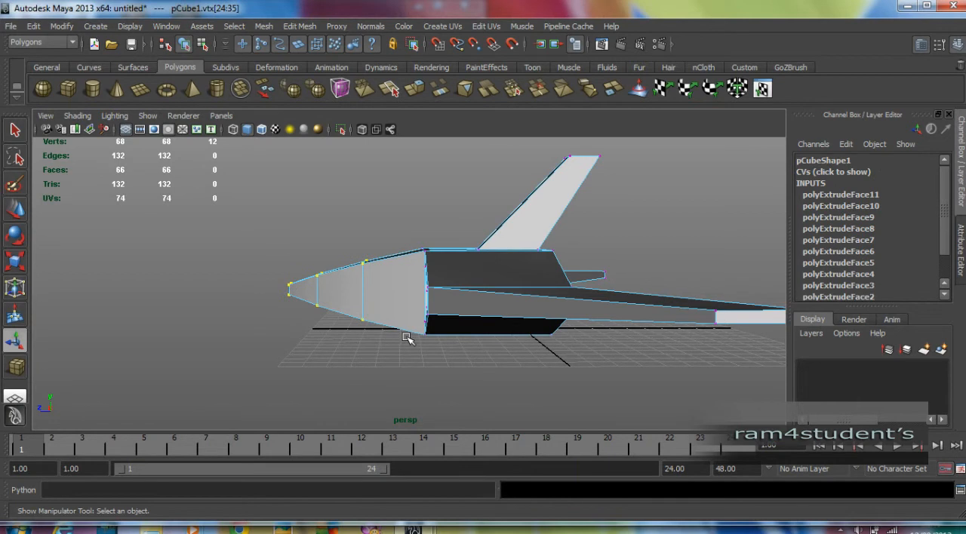
pyautogui.press('e')
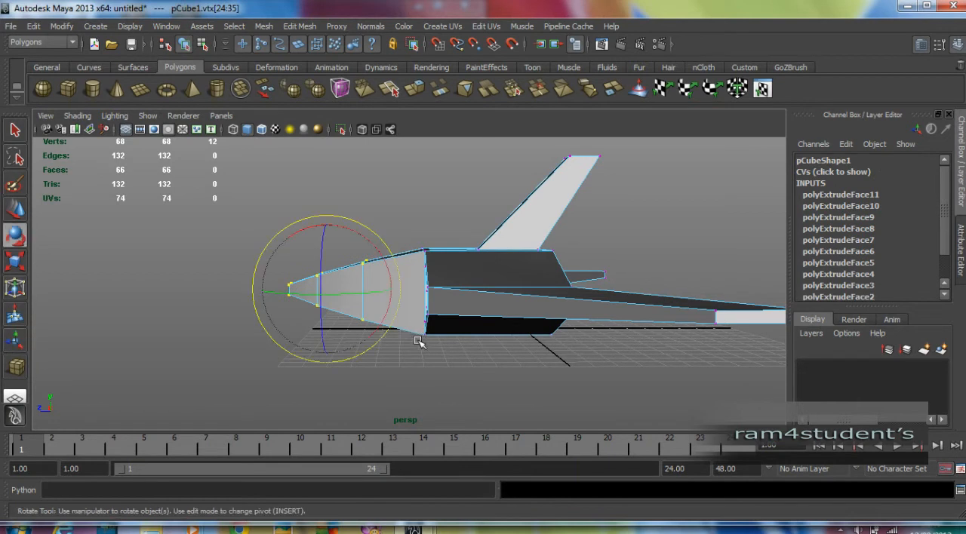
pyautogui.moveTo(387, 259); pyautogui.dragTo(375, 256)
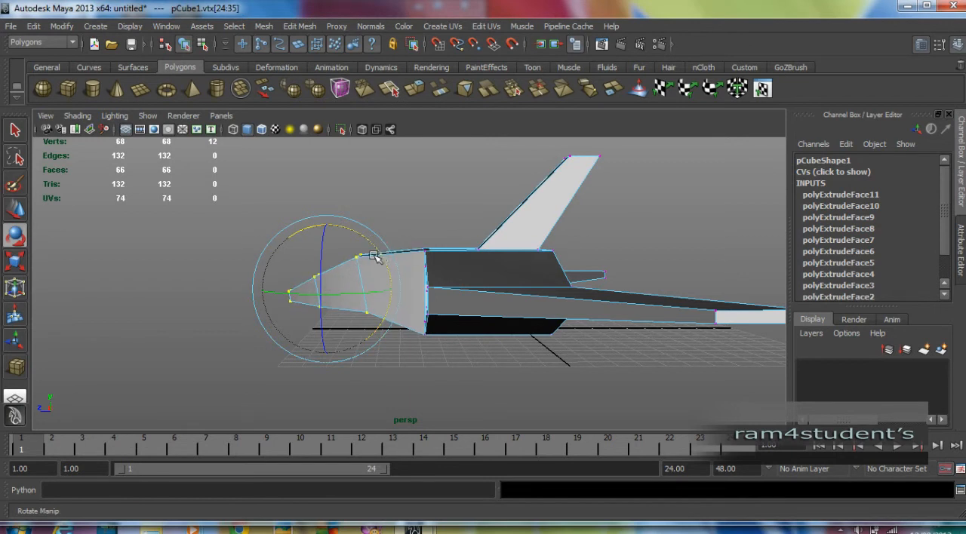
pyautogui.press('w')
pyautogui.moveTo(327, 237); pyautogui.dragTo(326, 249)
# Select the vertices at the nose tip, rotate them to bend the tip further downward, and deselect them
pyautogui.moveTo(252, 262); pyautogui.dragTo(338, 347)
pyautogui.press('e')
pyautogui.moveTo(366, 276); pyautogui.dragTo(420, 282)
pyautogui.press('w')
pyautogui.click(333, 223)
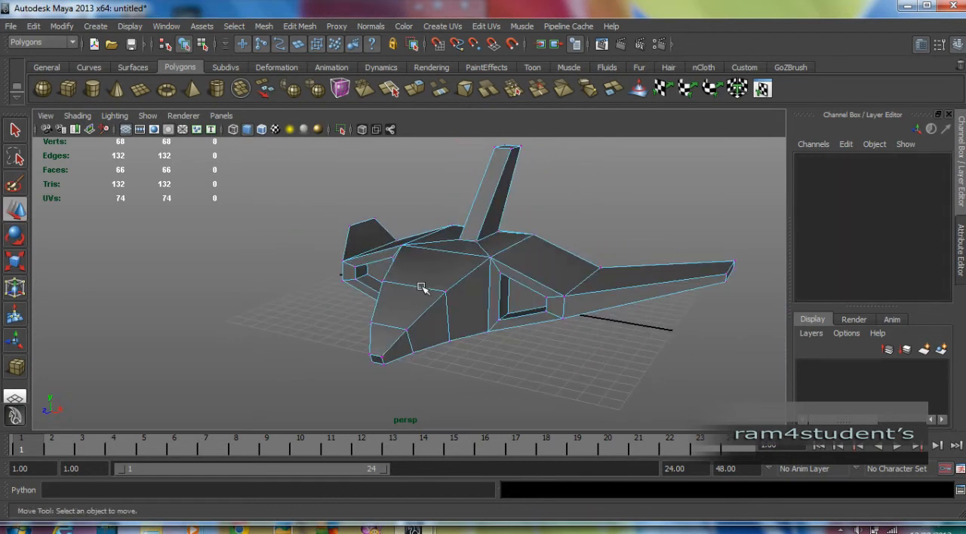
# Return the aircraft to object mode, display it in smooth mesh preview again, and deselect it
pyautogui.press('F11')
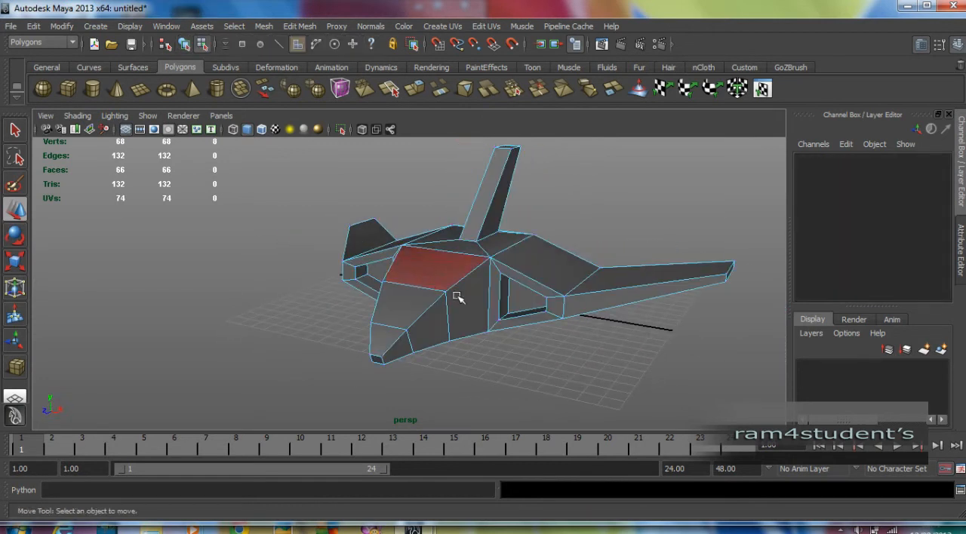
pyautogui.press('F8')
pyautogui.press('3')
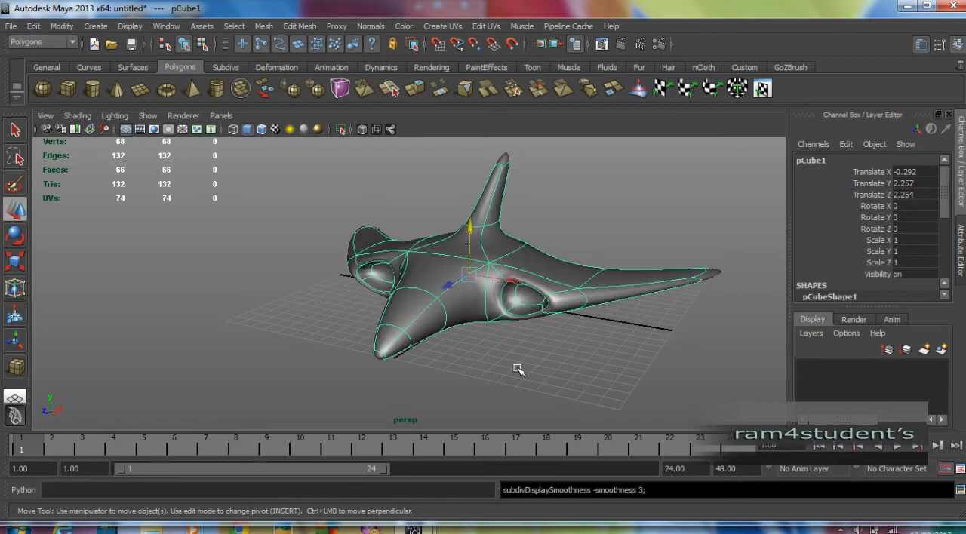
pyautogui.click(517, 370)
pyautogui.keyDown('alt'); pyautogui.moveTo(528, 367); pyautogui.dragTo(569, 366); pyautogui.keyUp('alt')
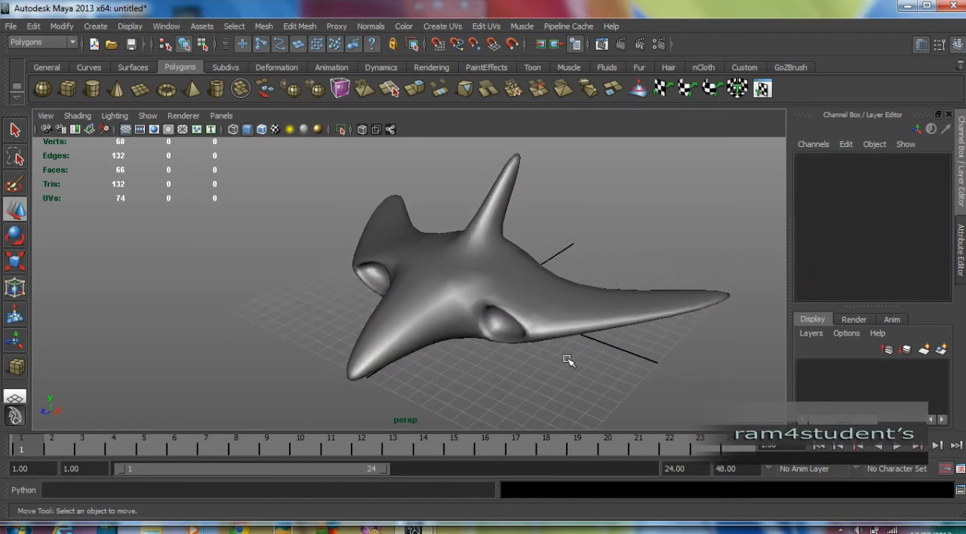